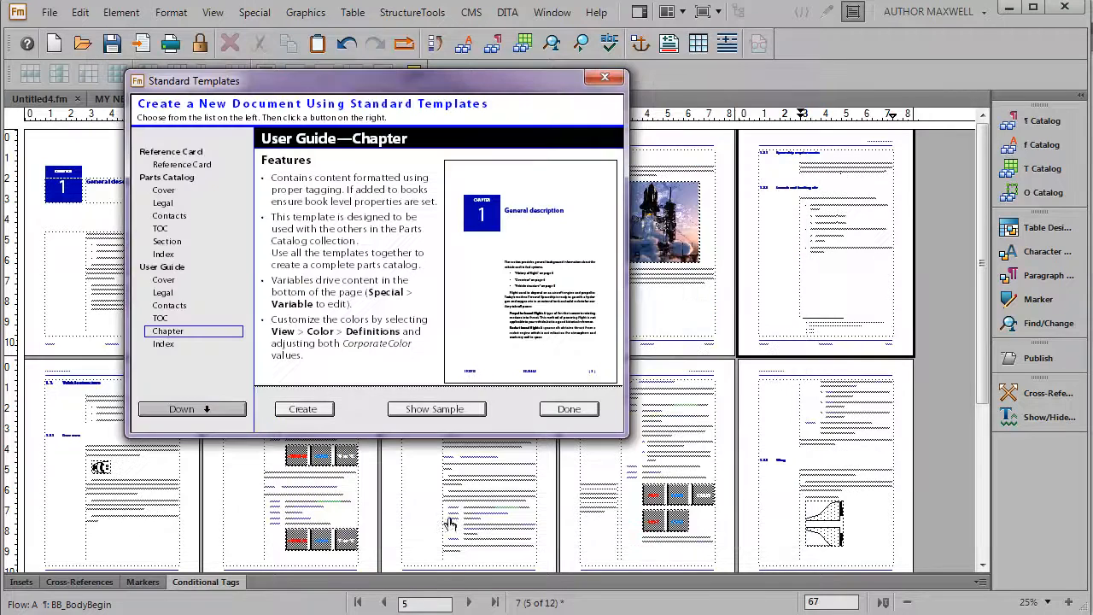
- Browse the Parts Catalog and Reference Card entries in the standard templates, and close the template browser
left_click(166, 192)
left_click(170, 205)
left_click(166, 219)
left_click(164, 255)
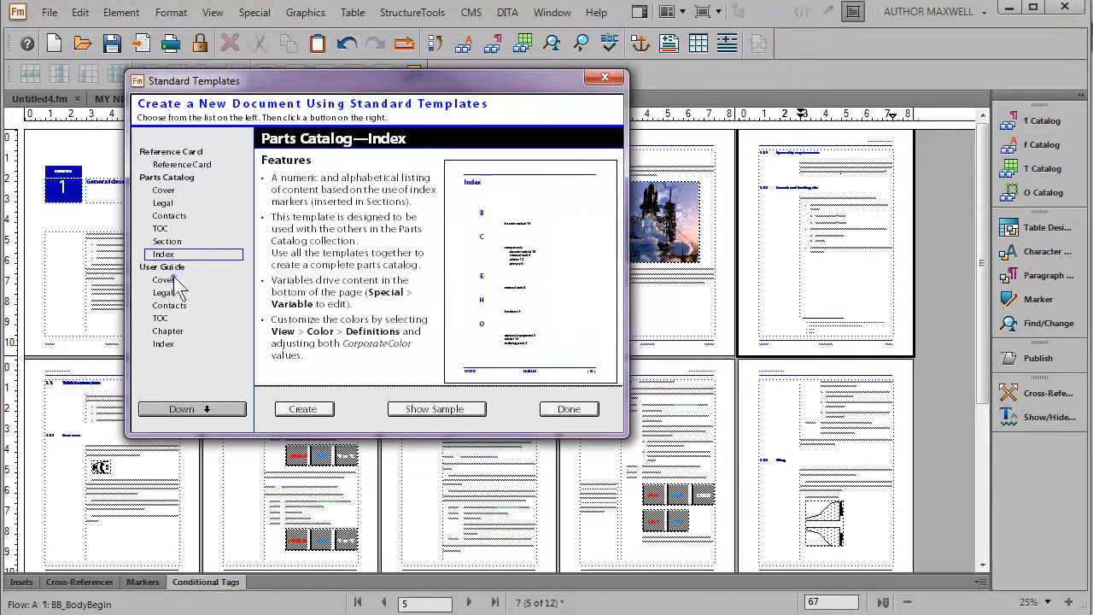
left_click(182, 165)
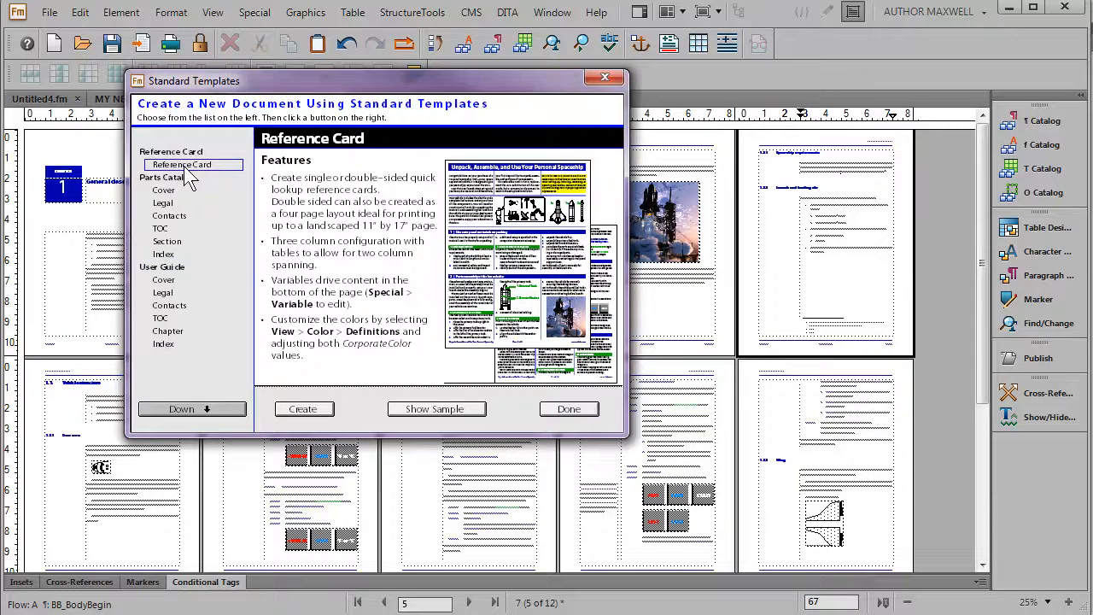
left_click(604, 78)
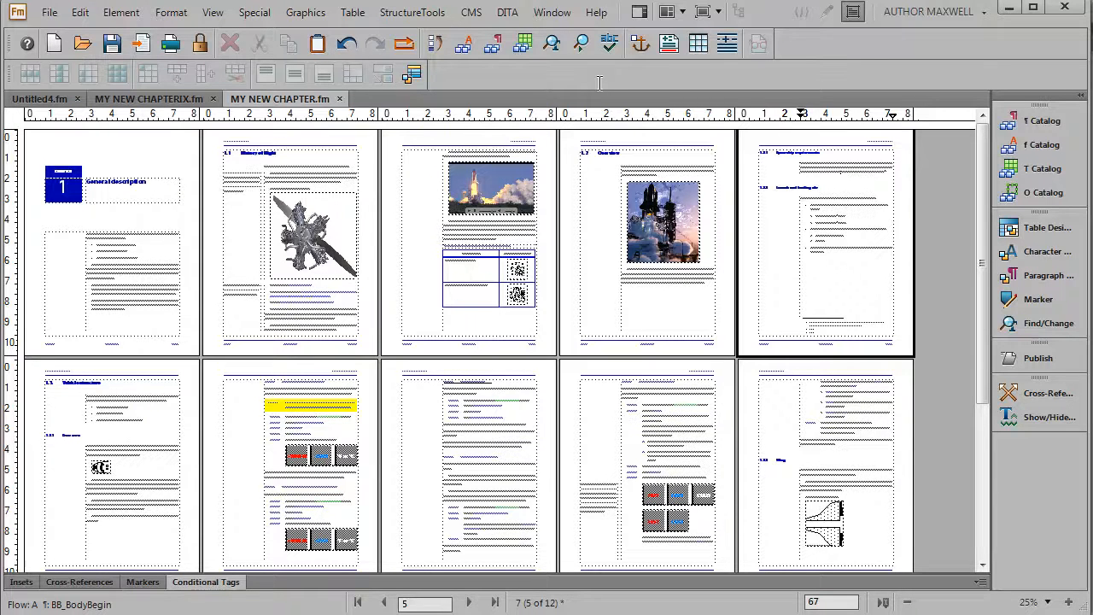
- Zoom in to 150% on the word "rockets" in section 1.2.1, Spaceship requirements
double_click(815, 169)
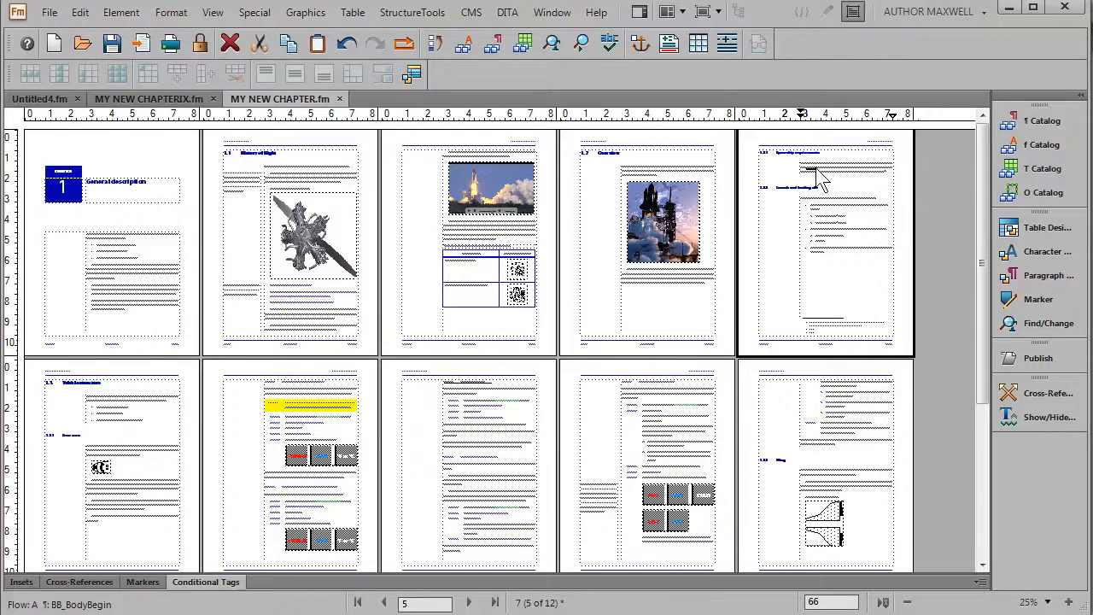
left_click(1049, 601)
left_click(986, 453)
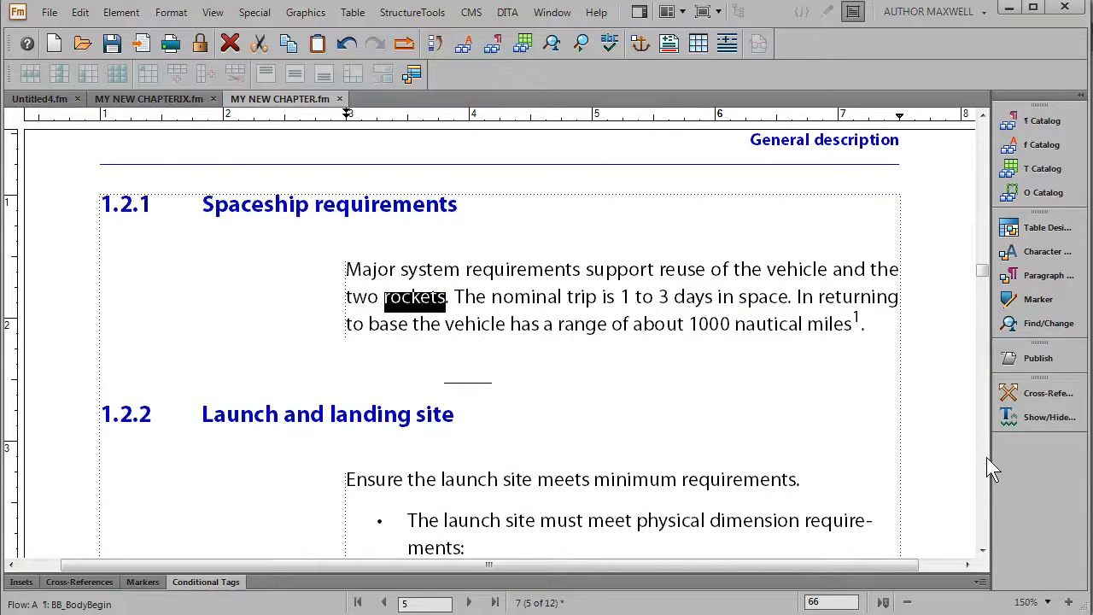
- View the list of the chapter's markers and collapse it again
left_click(143, 582)
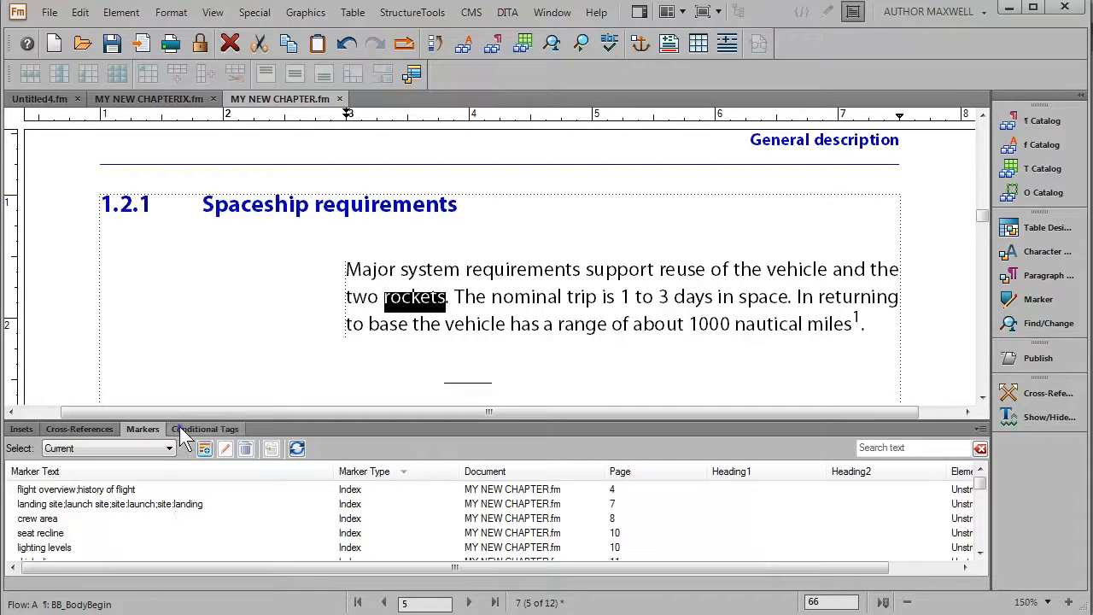
left_click(192, 429)
double_click(283, 429)
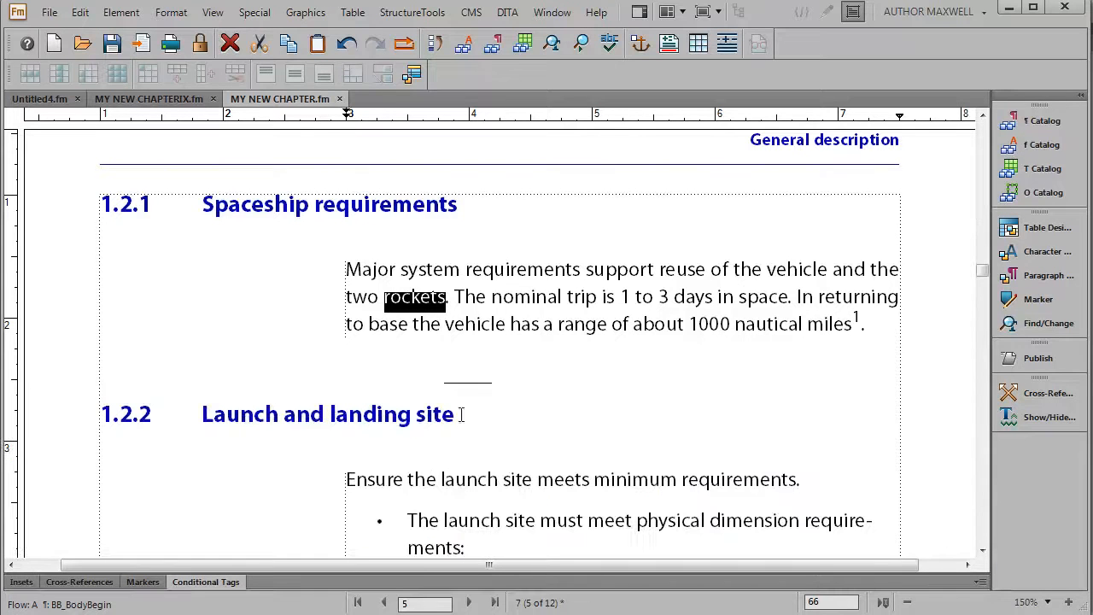
- Try the H2_Heading2 paragraph format on the body paragraph under Spaceship requirements, and reapply BB_BodyBegin
left_click(605, 301)
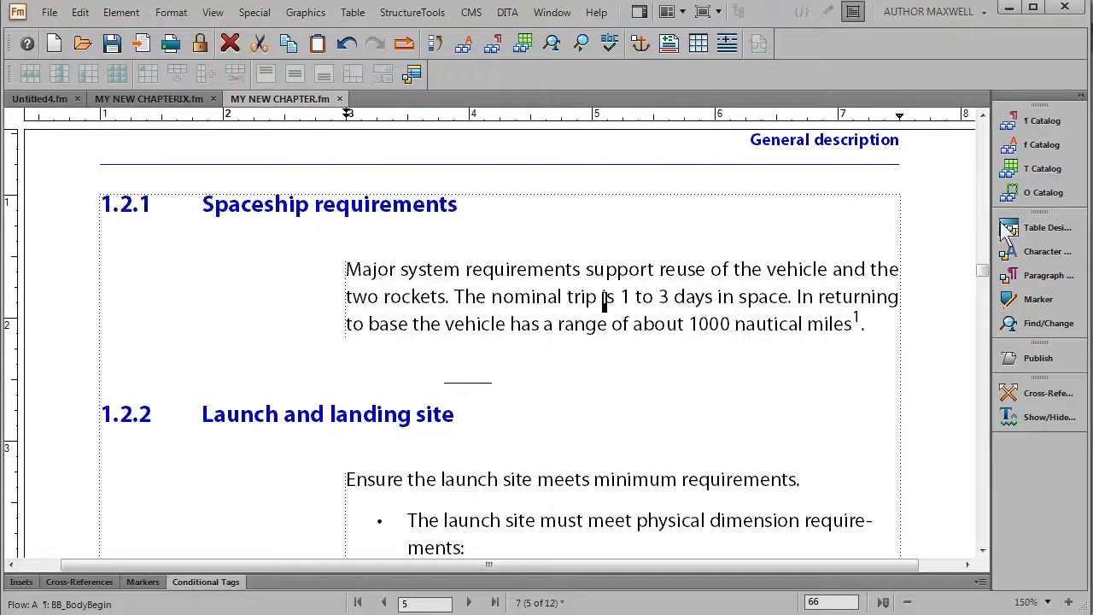
left_click(1038, 121)
left_click_drag(982, 229, 988, 194)
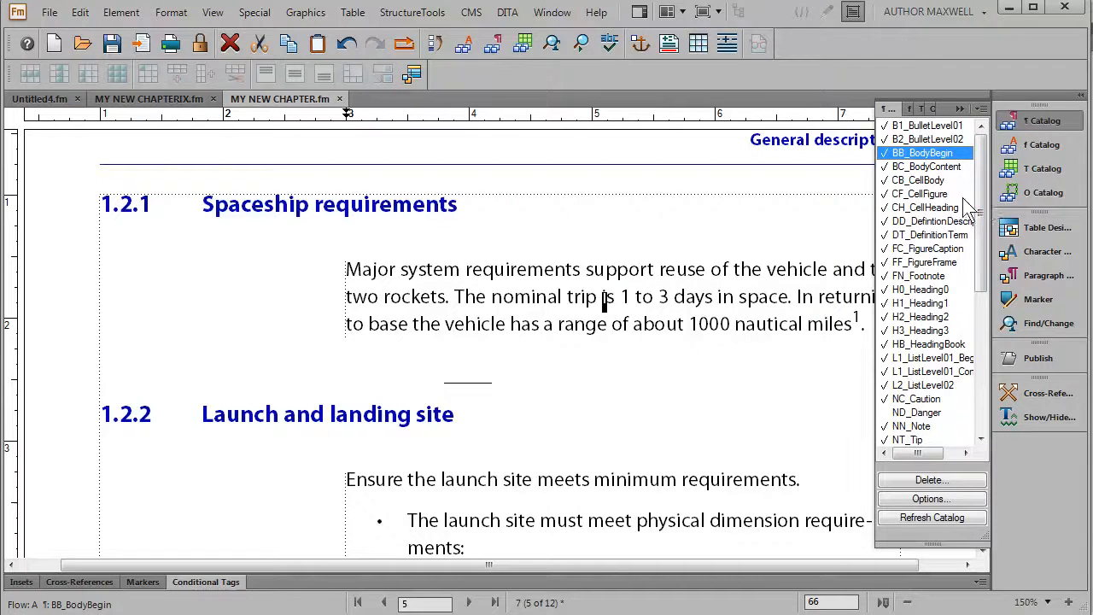
left_click(920, 317)
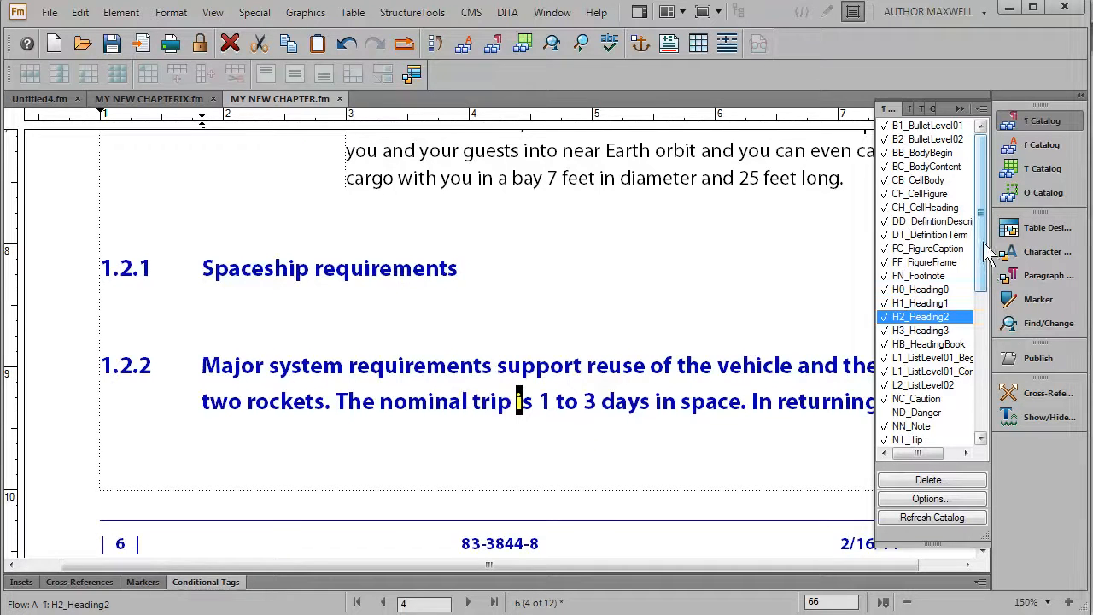
left_click(923, 154)
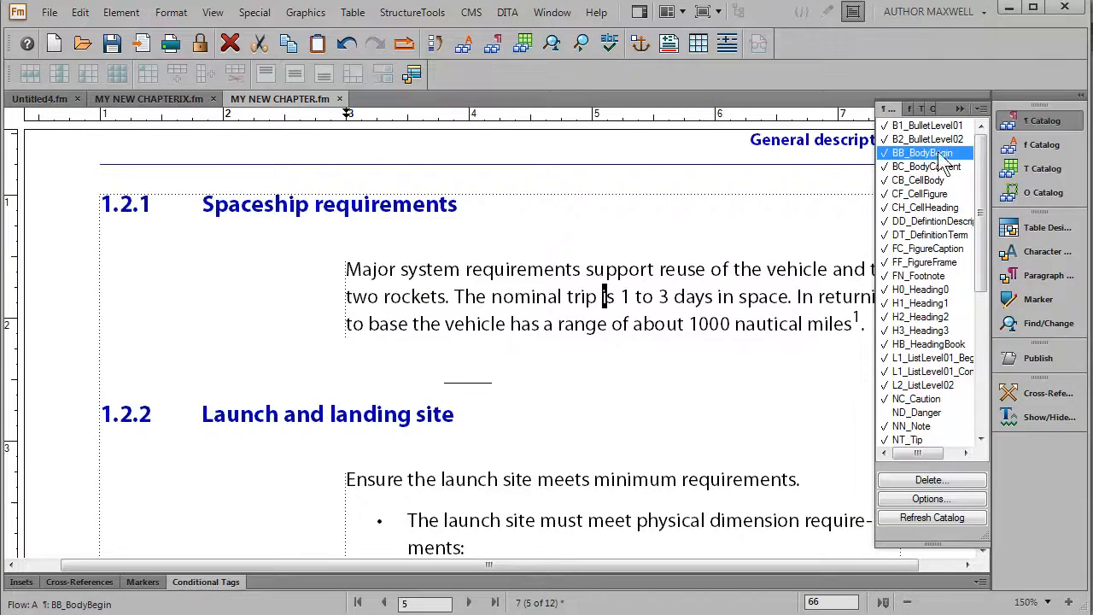
left_click(963, 112)
- Apply the NC_Caution paragraph format to the body paragraph under Spaceship requirements
left_click(673, 299)
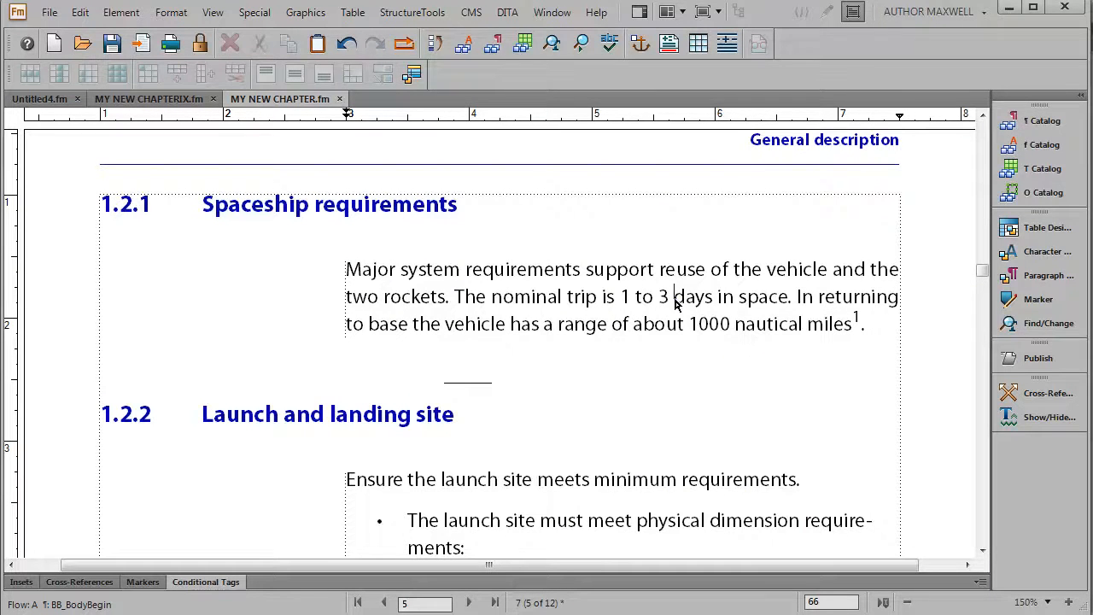
key("ctrl+1")
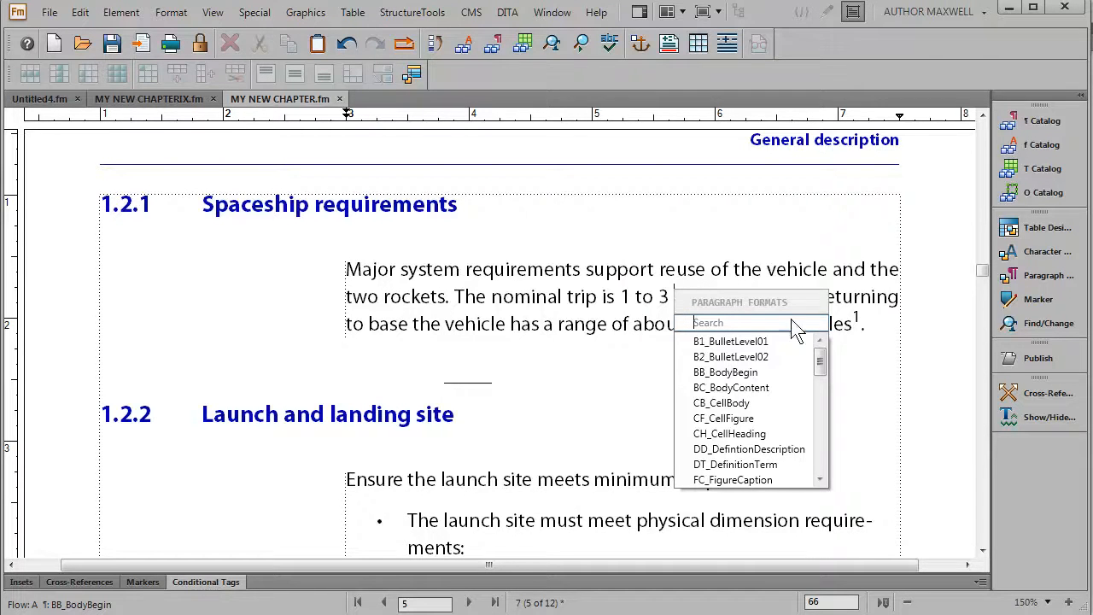
mouse_move(820, 363)
left_mouse_down()
mouse_move(822, 483)
mouse_move(818, 354)
left_mouse_up()
type("n")
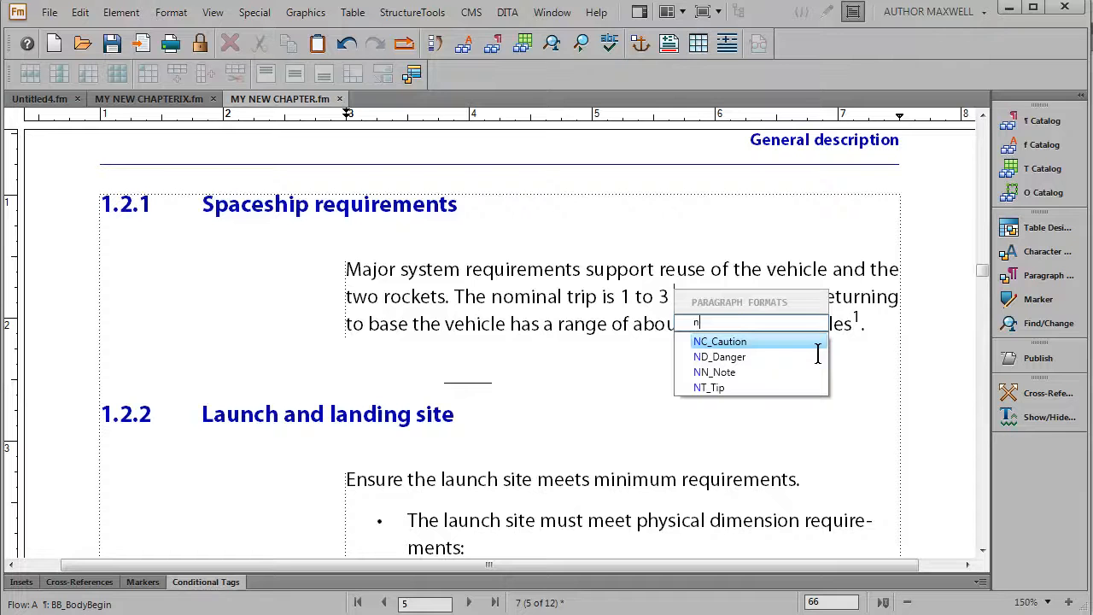
type("c")
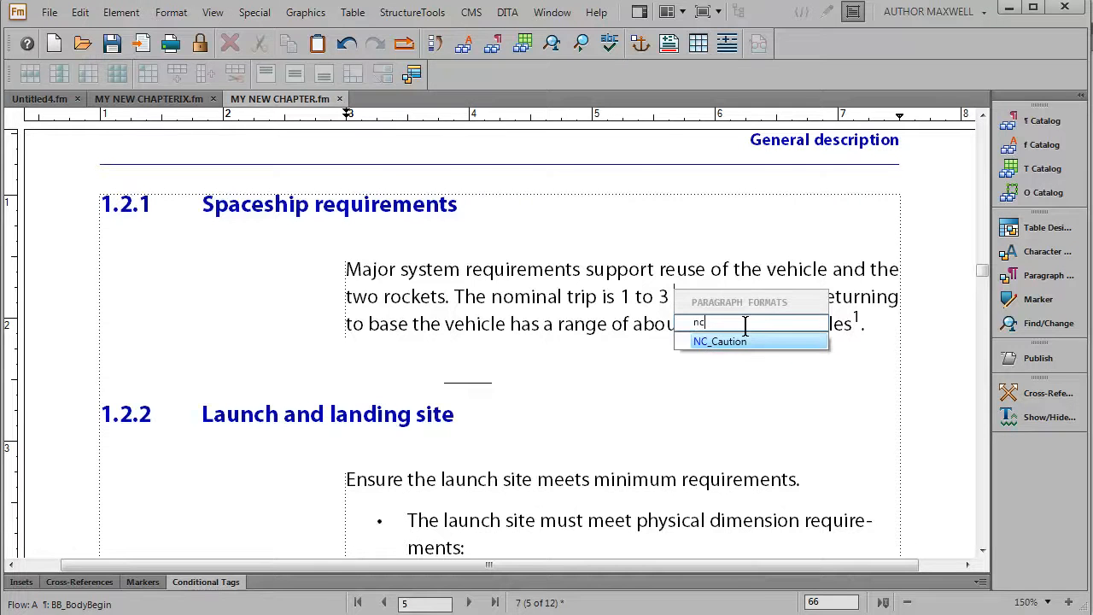
key("Return")
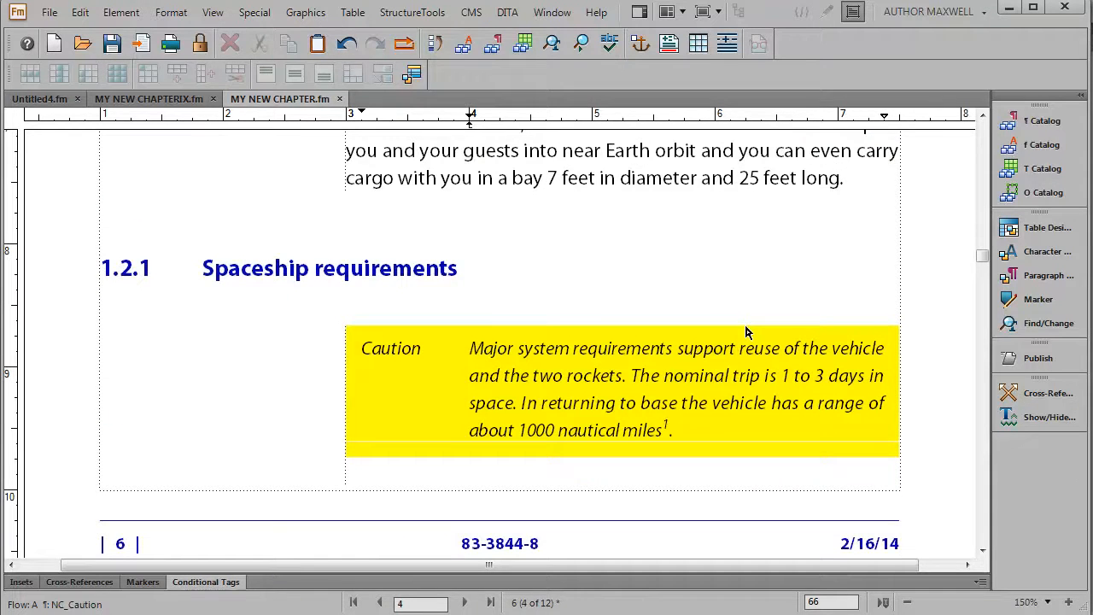
- Change the caution paragraph under Spaceship requirements to the NN_Note format
key("ctrl+9")
type("n")
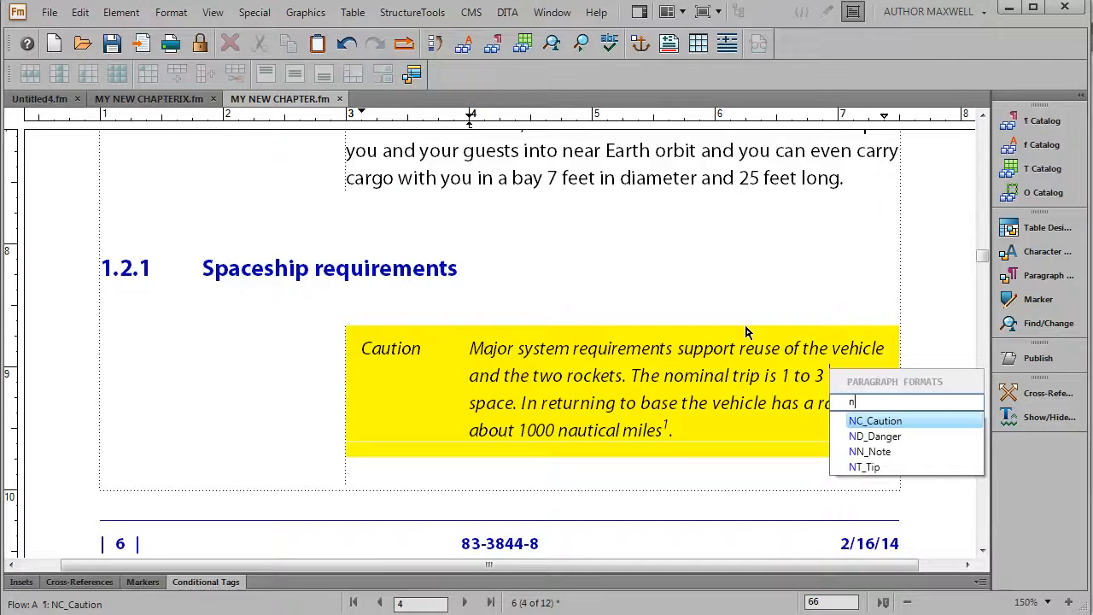
type("n")
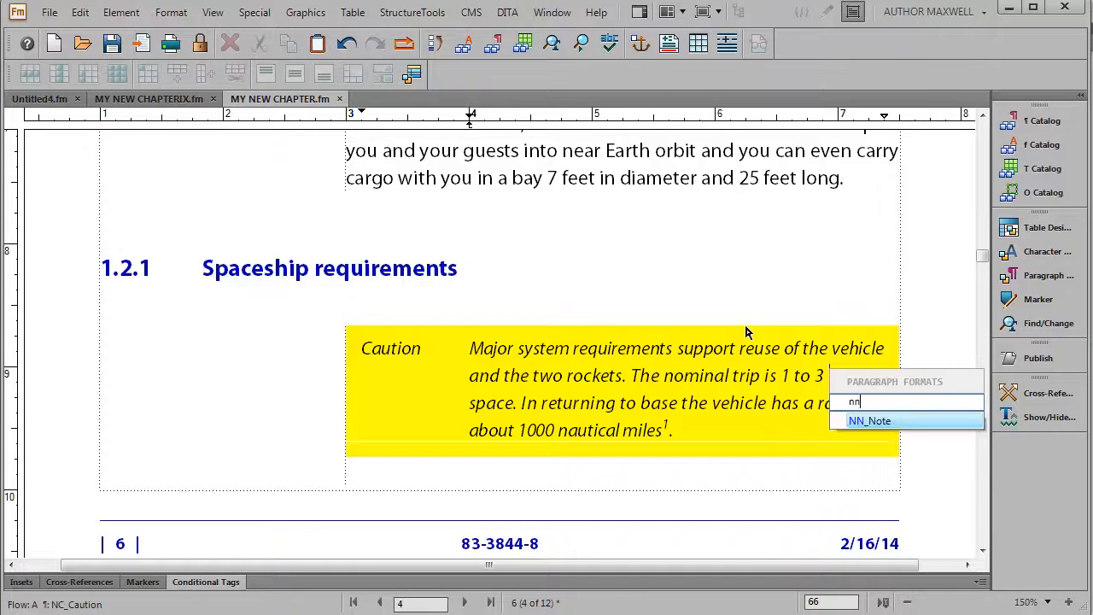
key("Return")
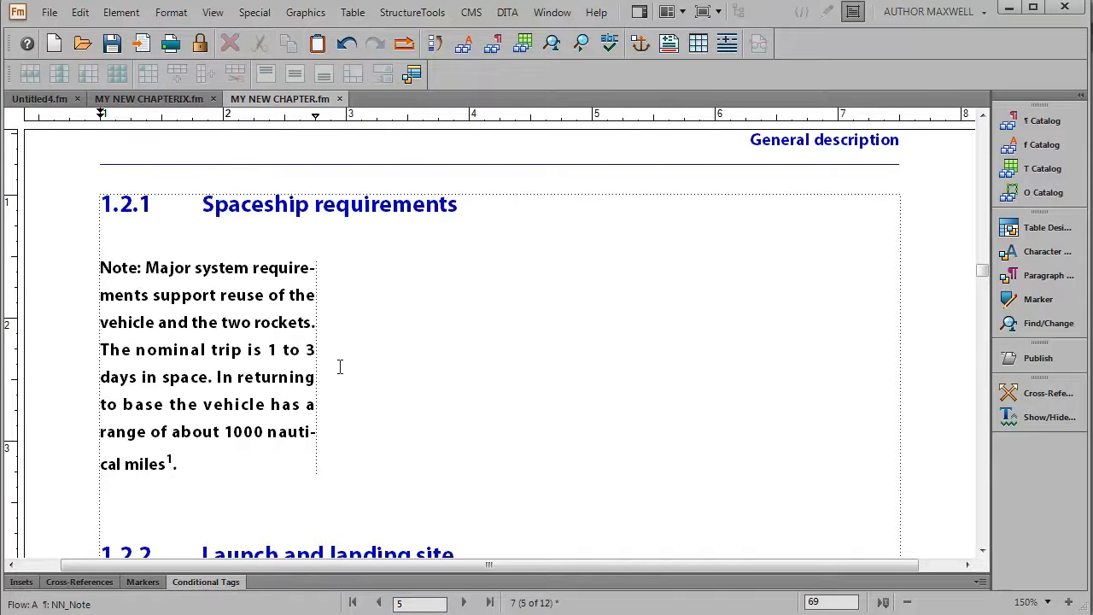
- Add a new paragraph of about three lines of filler text after the side note under Spaceship requirements
left_click(228, 474)
key("Return")
type("soidu ")
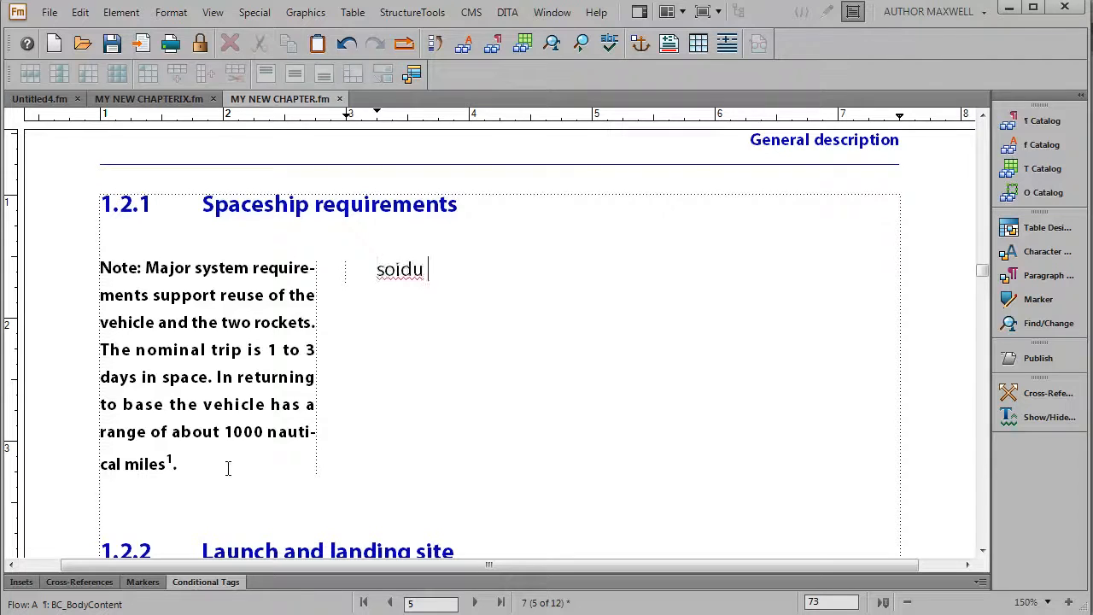
type("foisu dfoius iofduiosudf iosu")
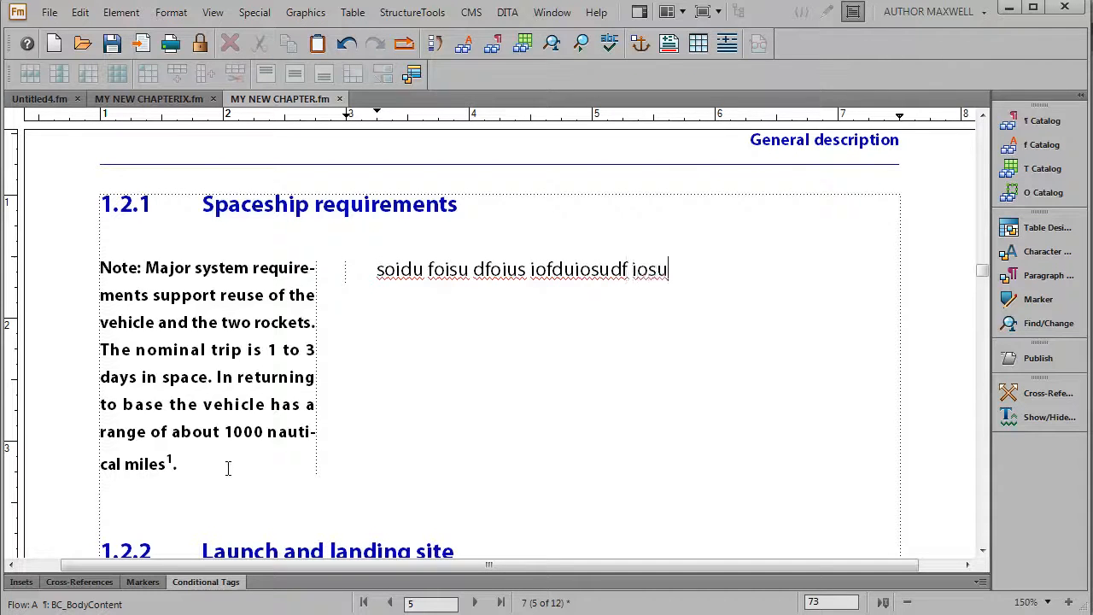
type(" fiodfu soidfu o uiosdu foiusod")
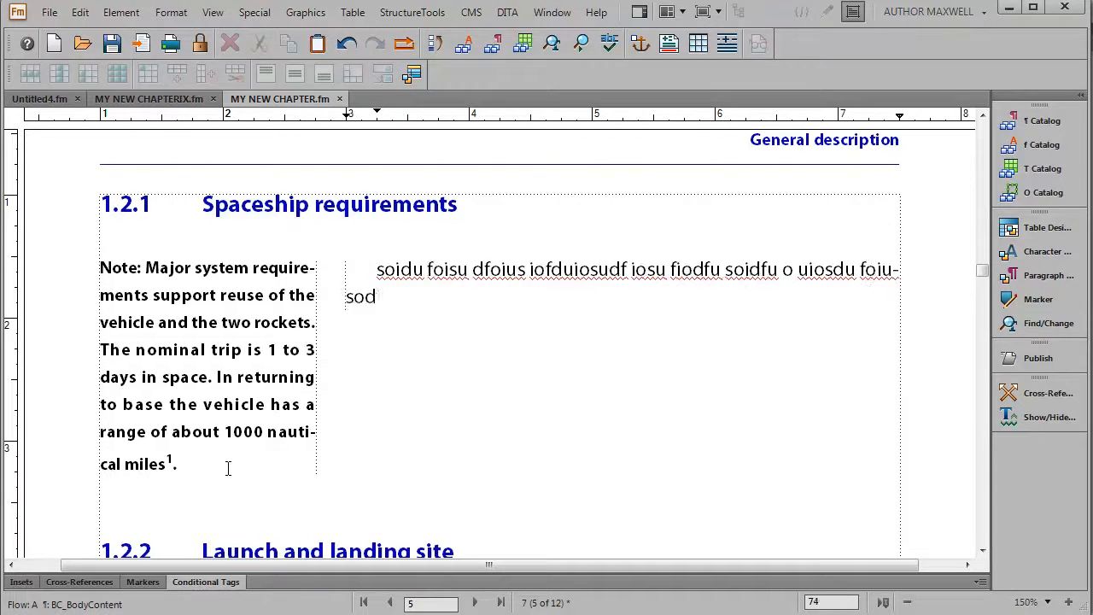
type("iufiosdu fiou sdofiuoisufdus")
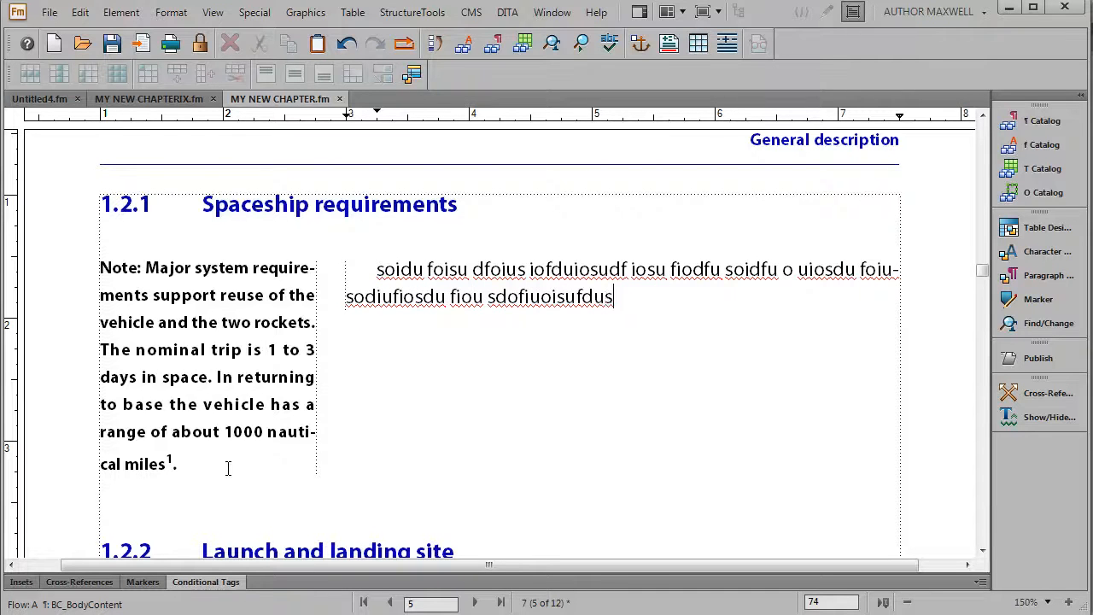
type("dofuosiud foiu sdfoiuiiosdu ")
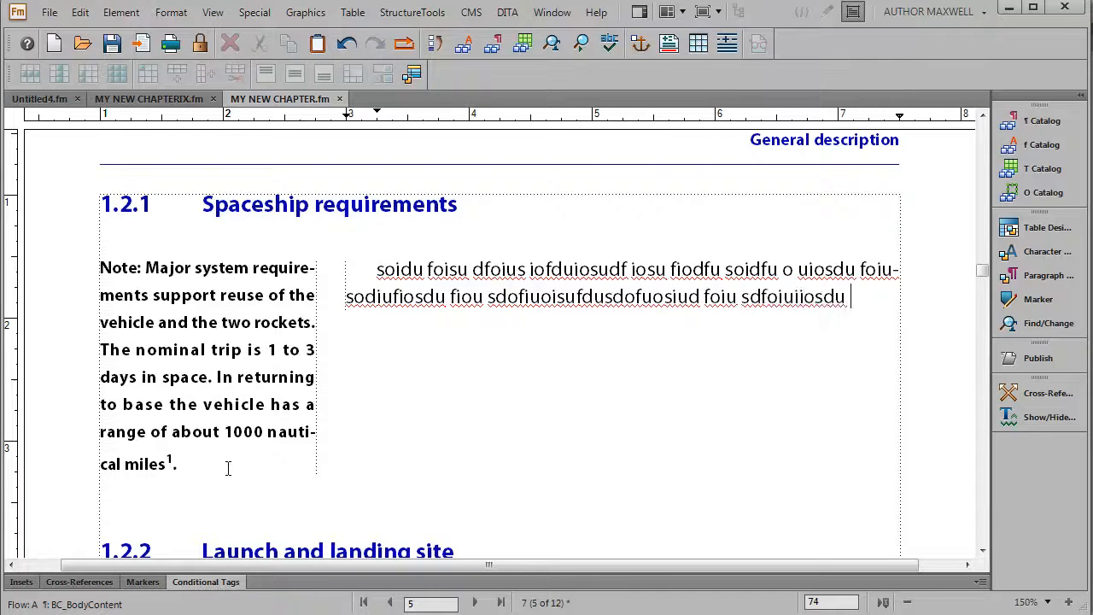
type("fiou sdofiuoisufdusdofuosiud foiu sdfoiui")
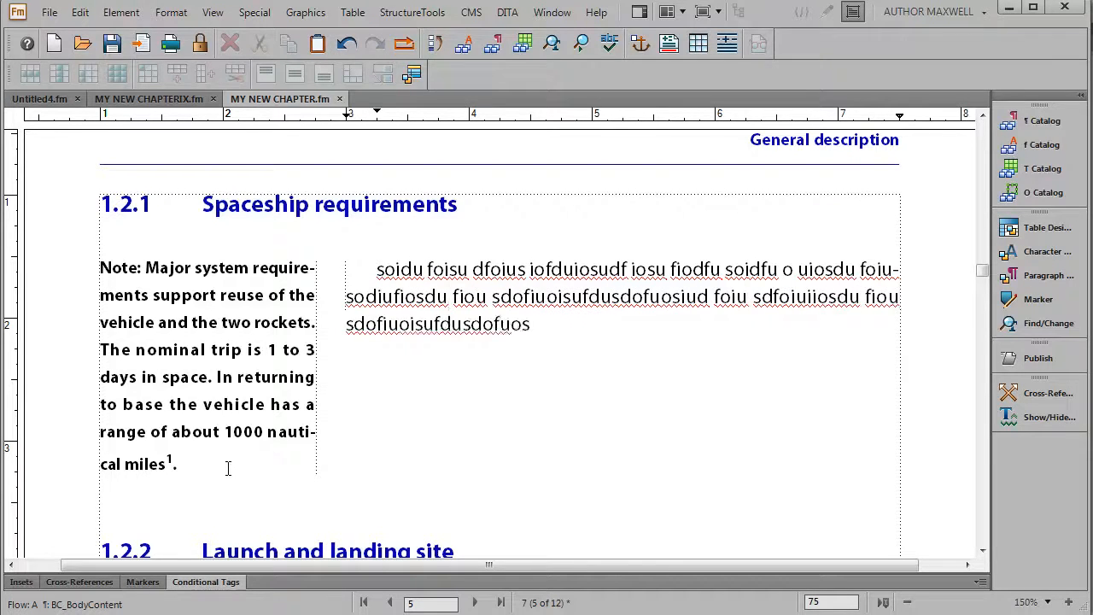
- Apply the BB_BodyBegin paragraph format to the side note under Spaceship requirements
left_click(193, 323)
key("ctrl+9")
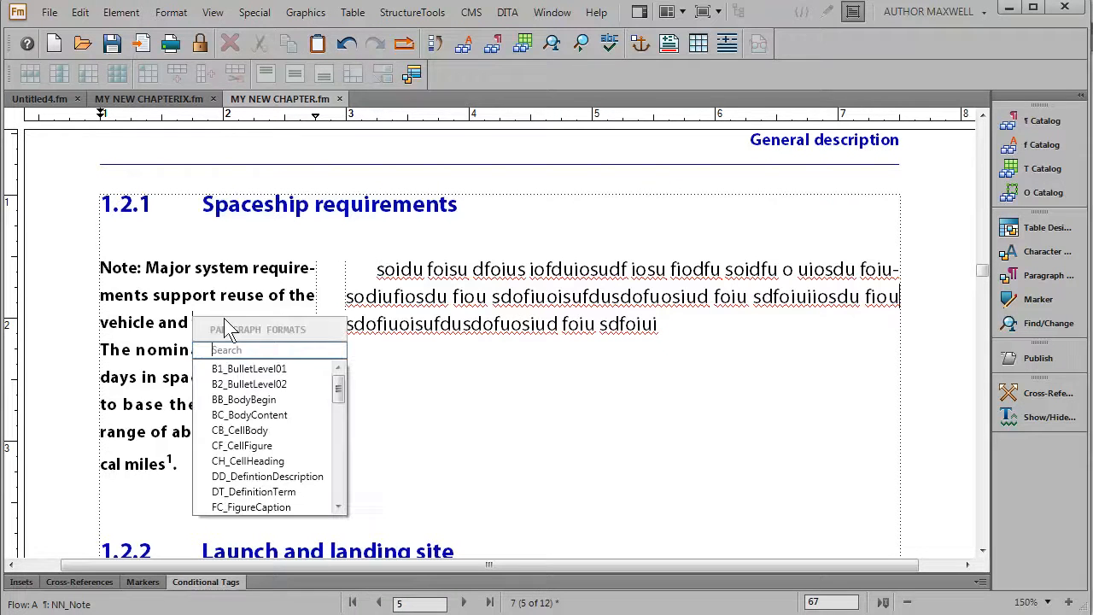
type("BB")
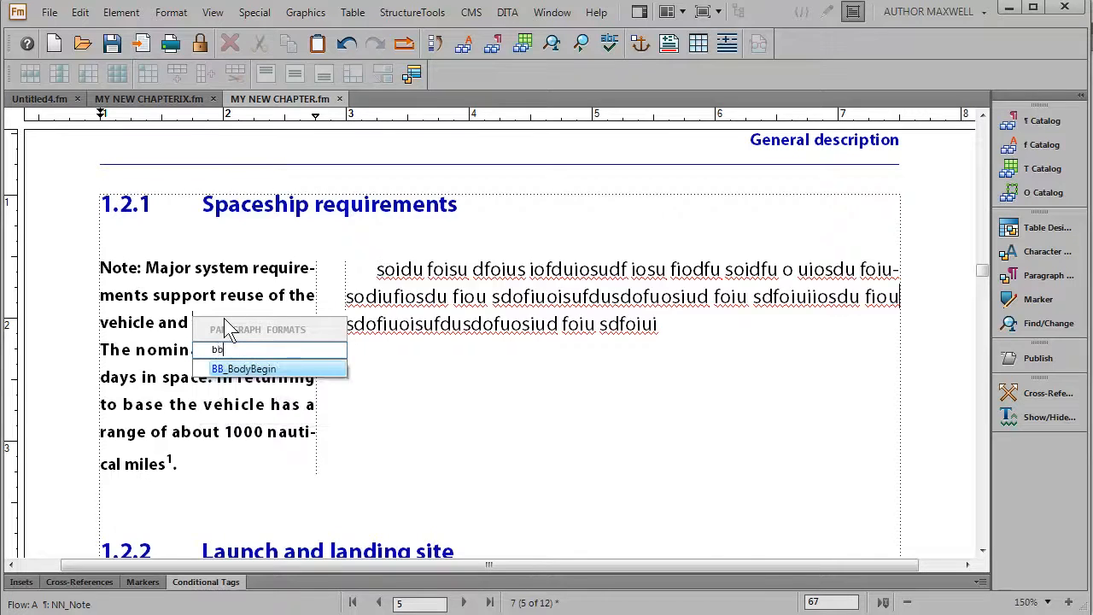
key("Return")
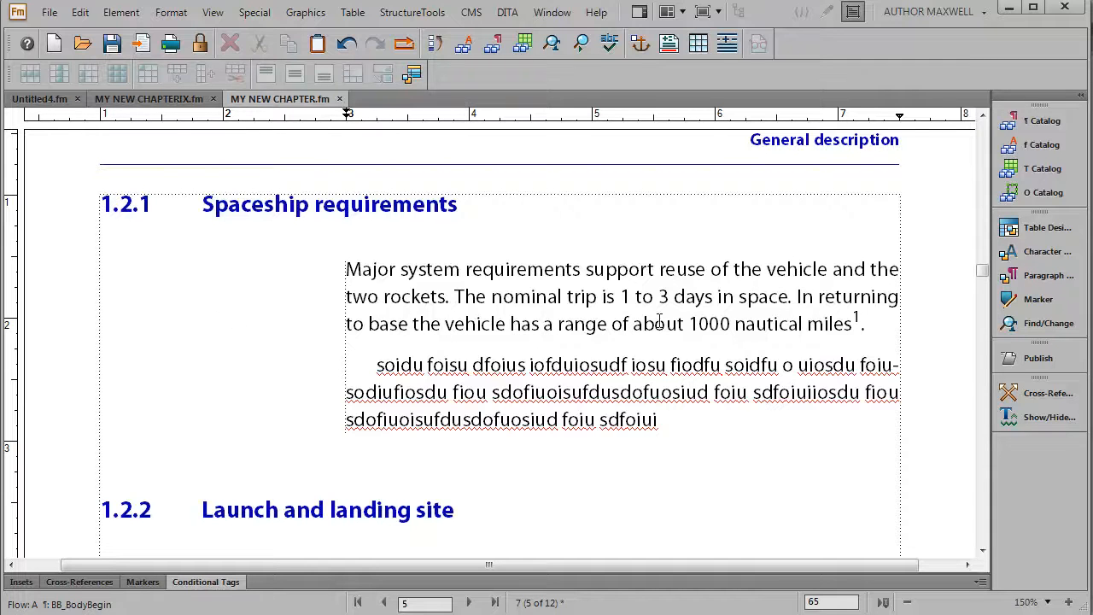
- Insert a TS_TableShaded table with 3 columns, 4 body rows and 1 heading row after the first Spaceship requirements paragraph
left_click(877, 335)
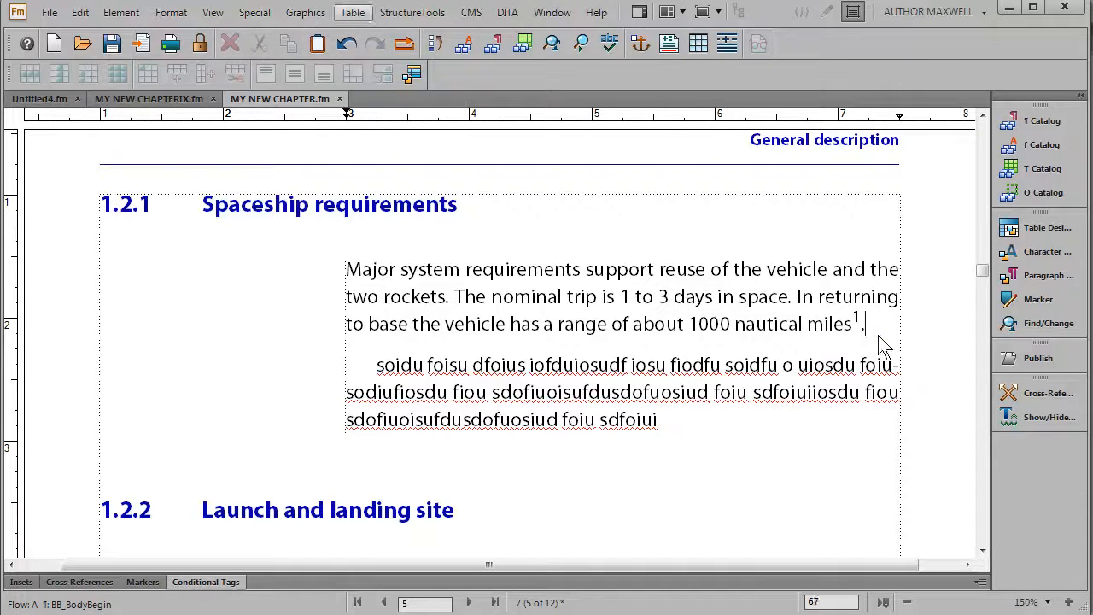
left_click(352, 14)
left_click(367, 34)
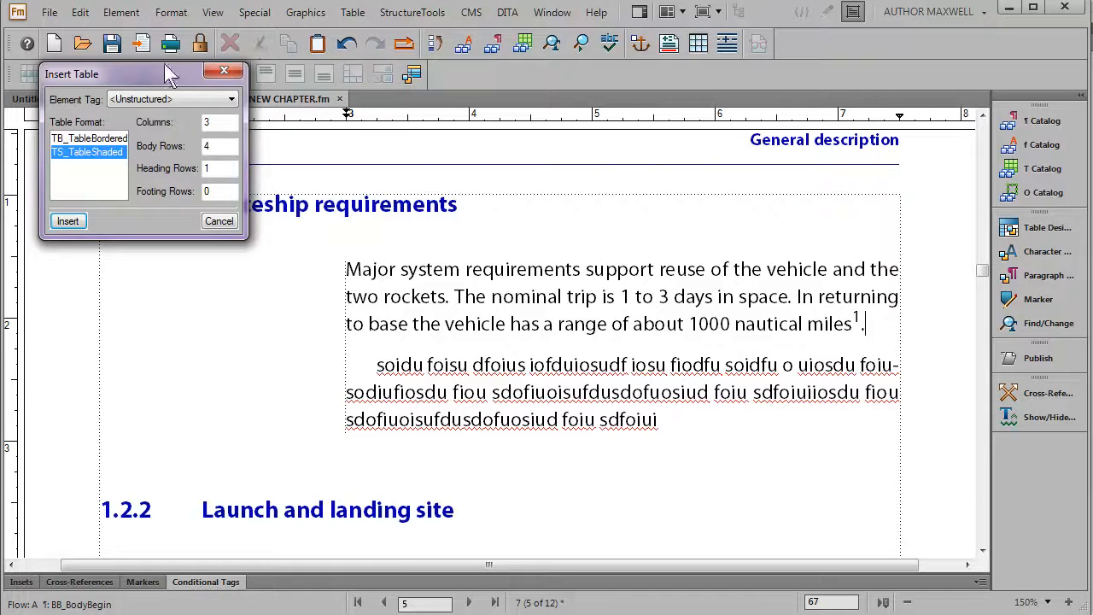
left_click(76, 217)
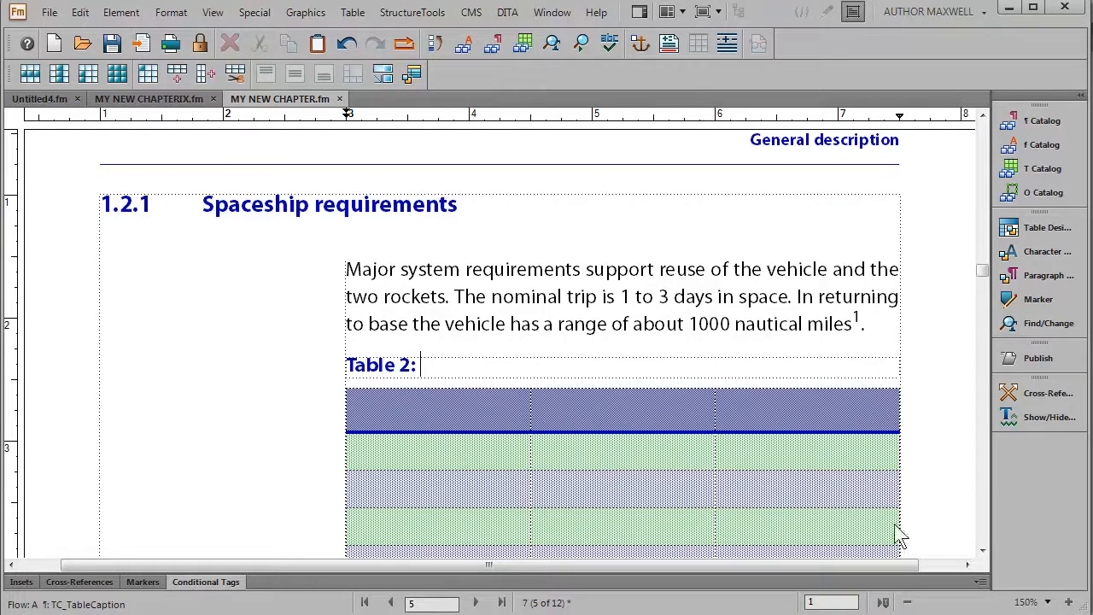
- Insert a two-column TB_TableBordered table at the end of the filler text paragraph
left_click(907, 602)
left_click(907, 602)
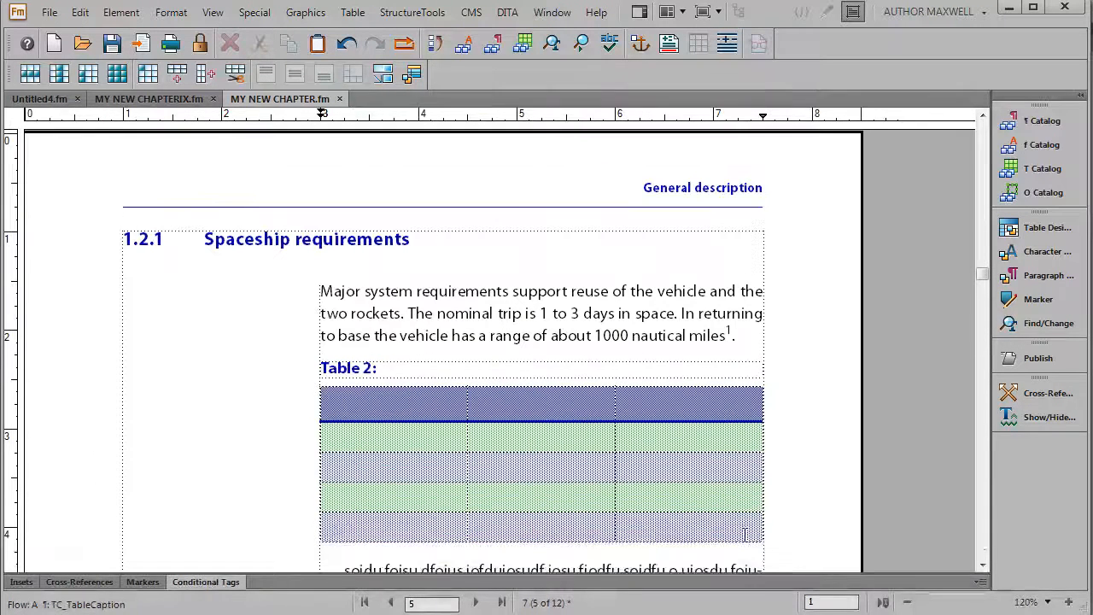
scroll(709, 386, "down", 3)
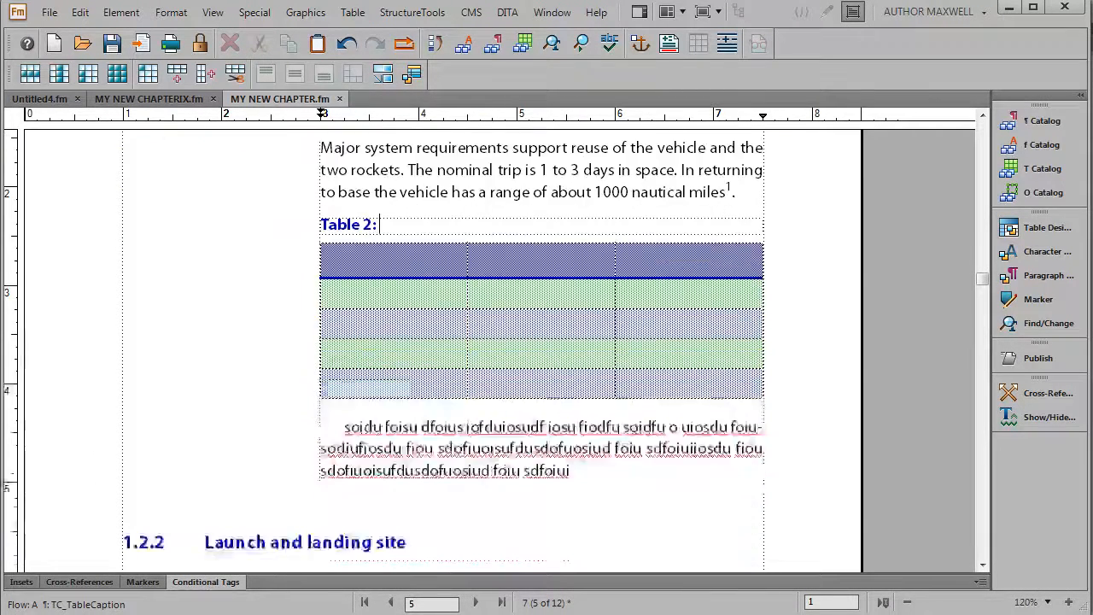
left_click(606, 486)
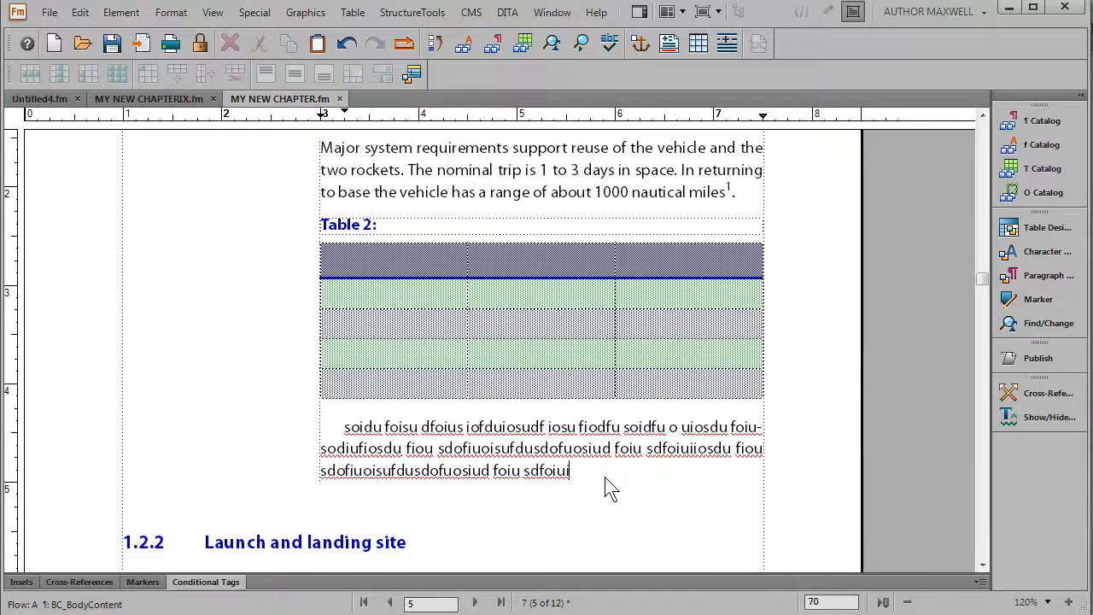
left_click(352, 12)
left_click(376, 63)
left_click(118, 140)
left_click(75, 221)
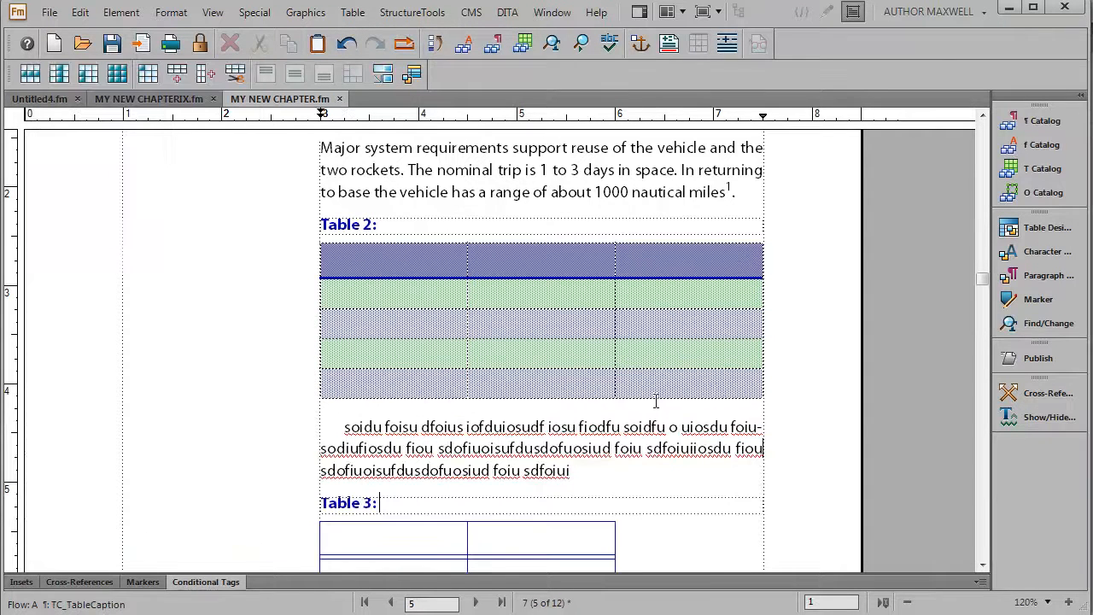
- Widen the second column of Table 3 so the table spans the full width of the text column
scroll(652, 371, "down", 2)
scroll(650, 402, "down", 1)
left_click_drag(537, 415, 764, 453)
left_click(674, 457)
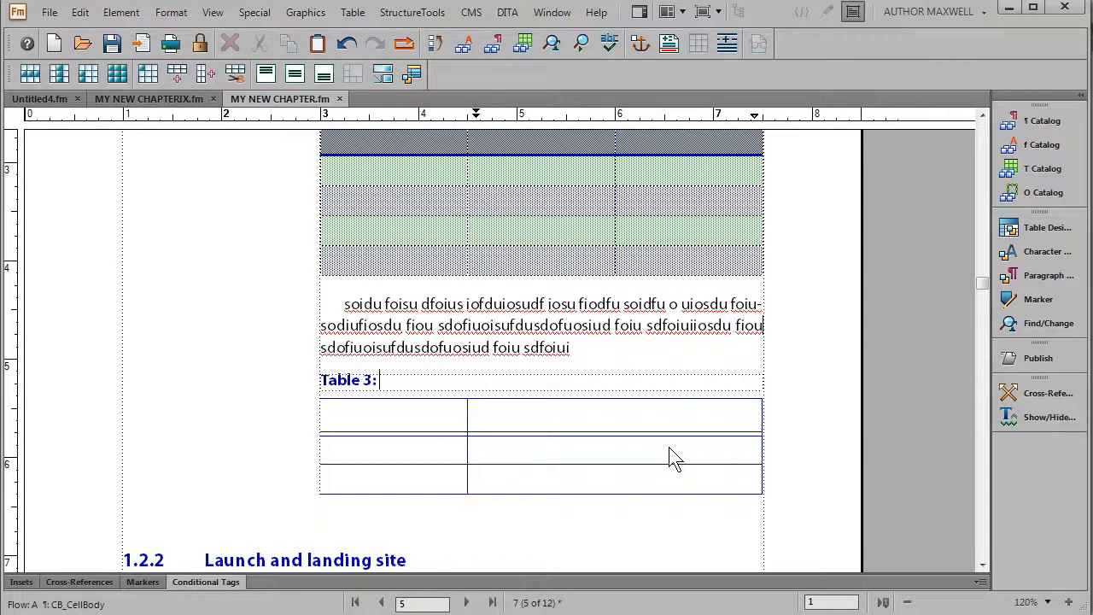
- Zoom out to 25%, locate the drink button graphics on page 10, and examine them at 150% zoom
left_click(1048, 602)
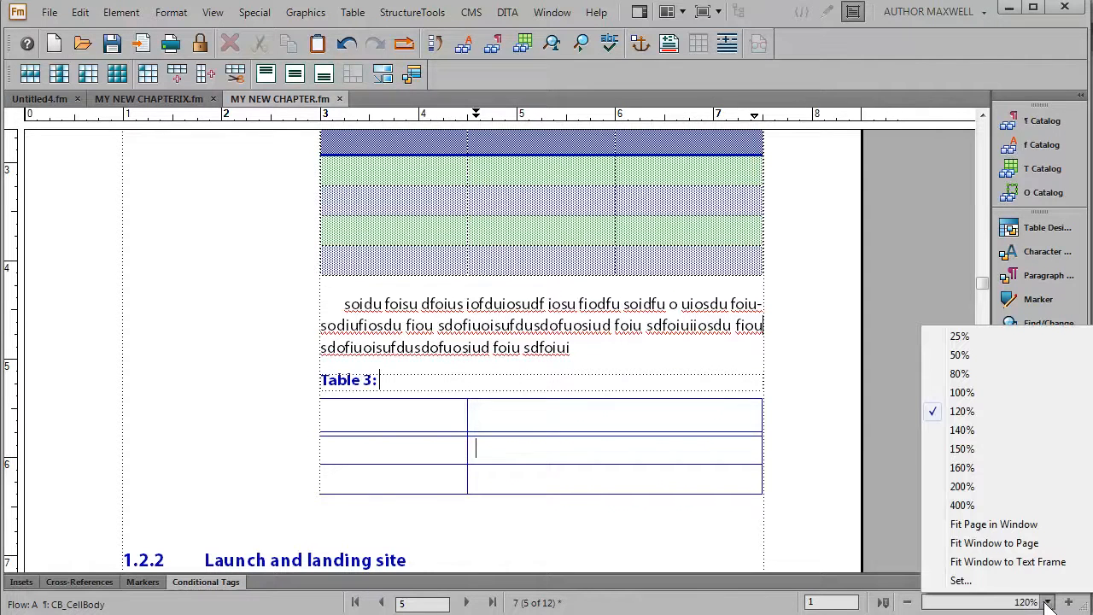
left_click(979, 338)
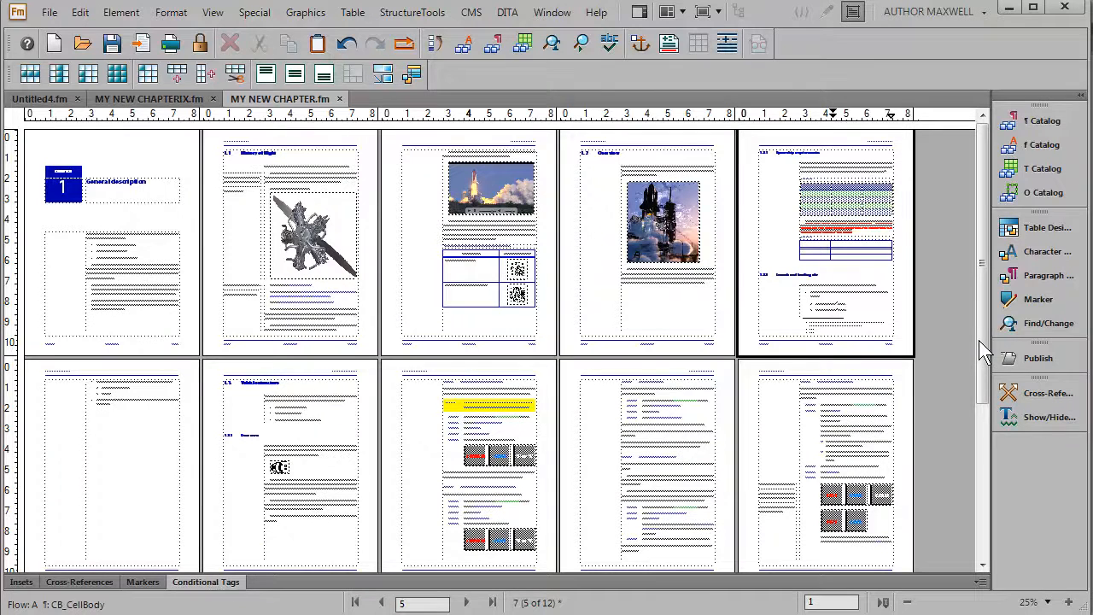
left_click_drag(985, 374, 986, 404)
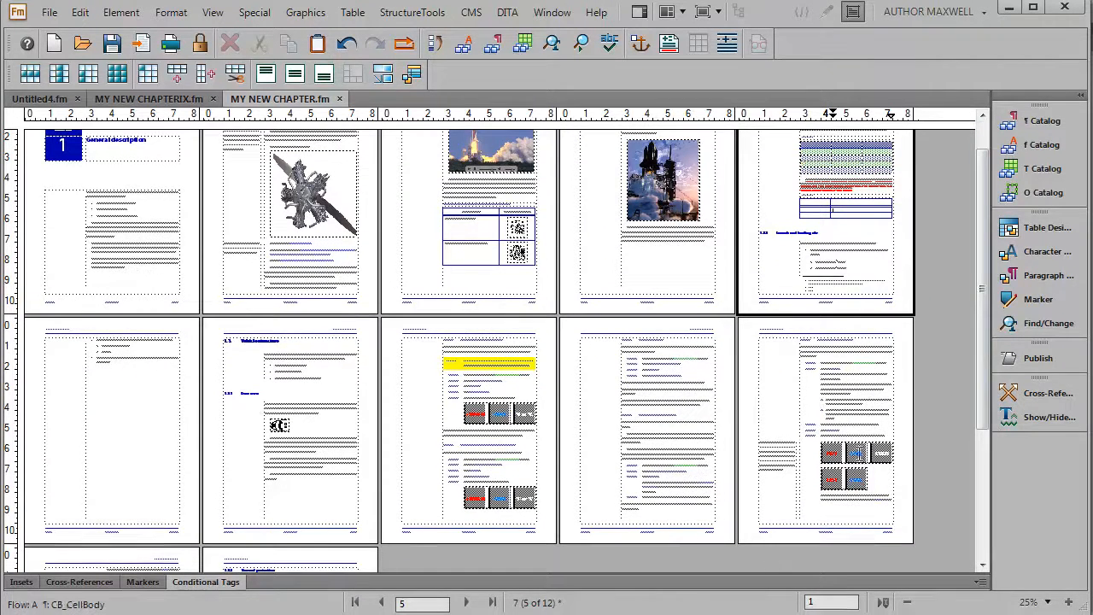
left_click(854, 457)
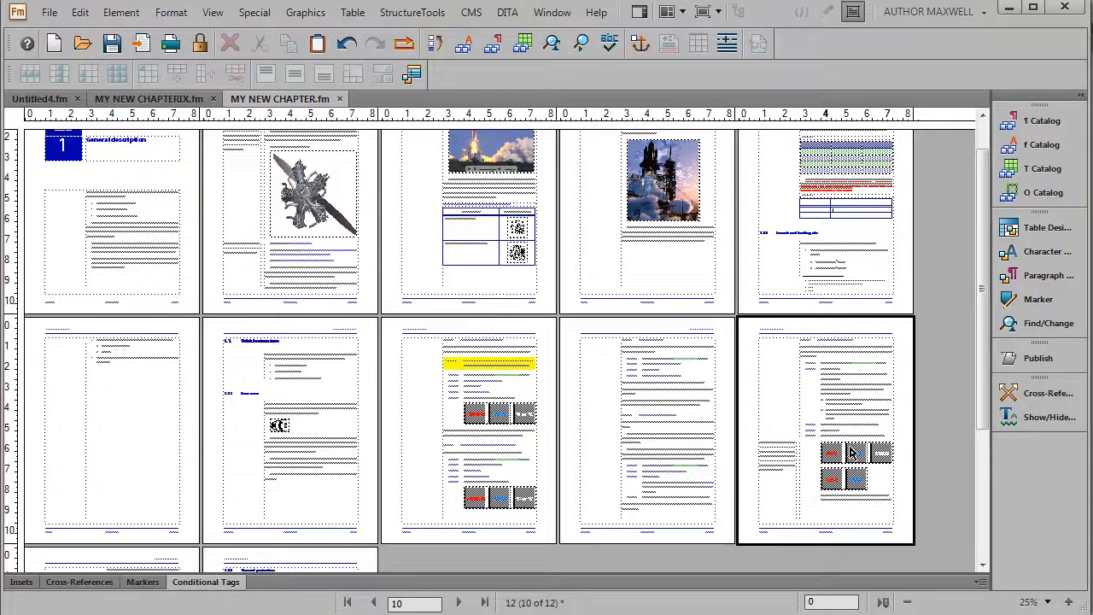
left_click(851, 453)
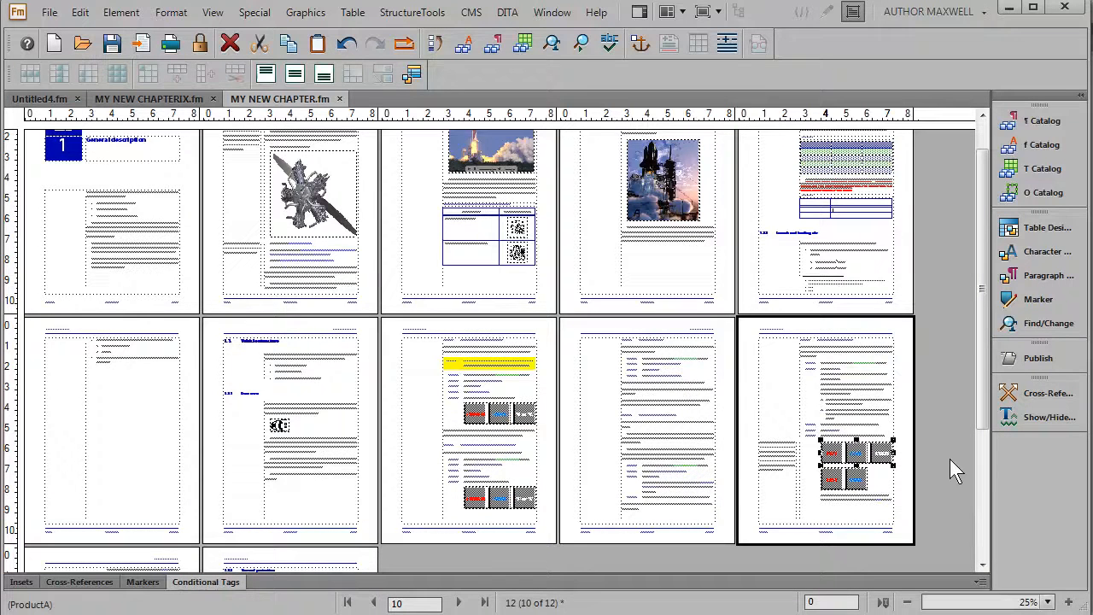
left_click(1047, 602)
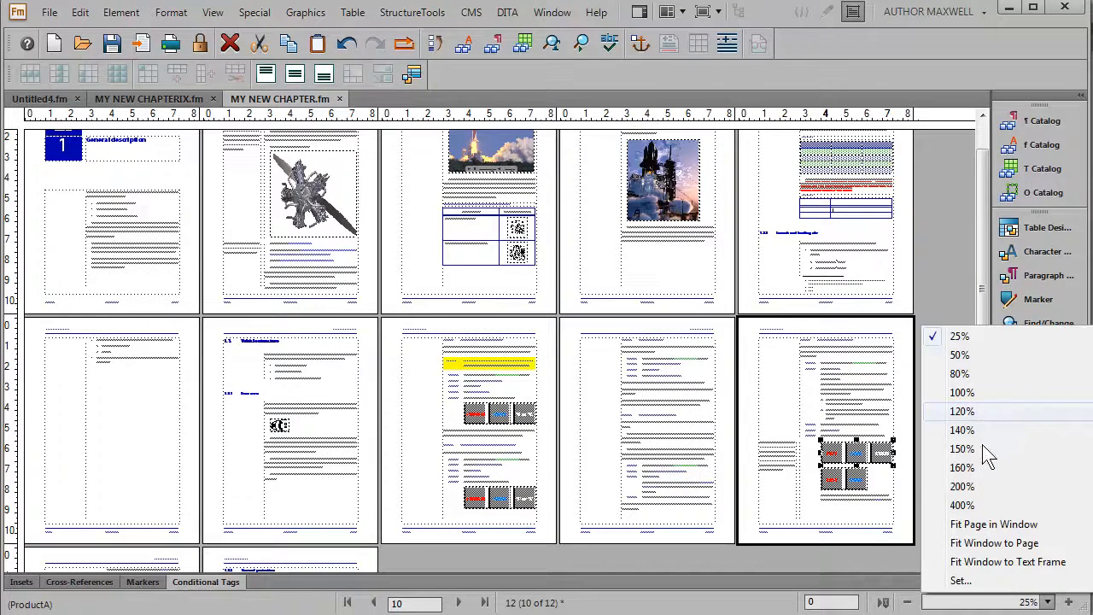
left_click(983, 449)
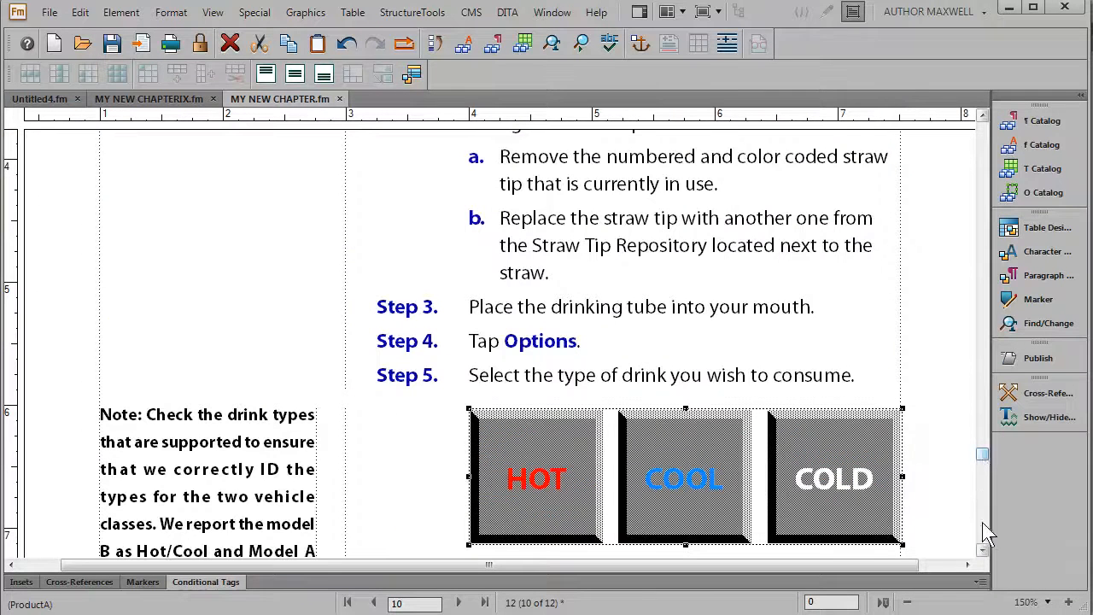
left_click_drag(983, 550, 983, 551)
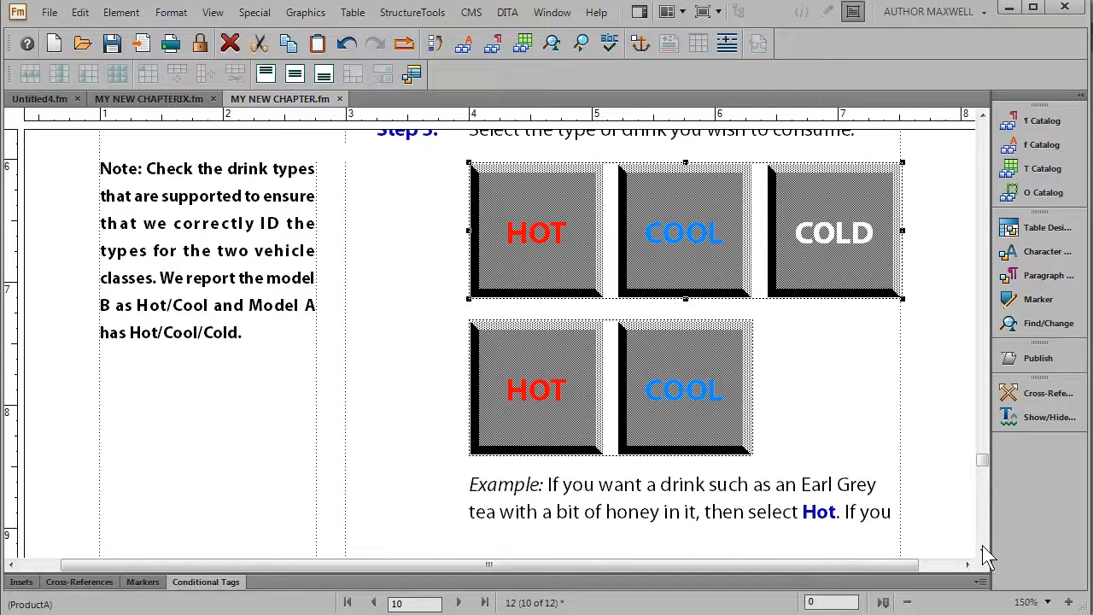
- Switch to the reference pages and examine the button shapes and their instructions below CautionBlock
left_click(212, 13)
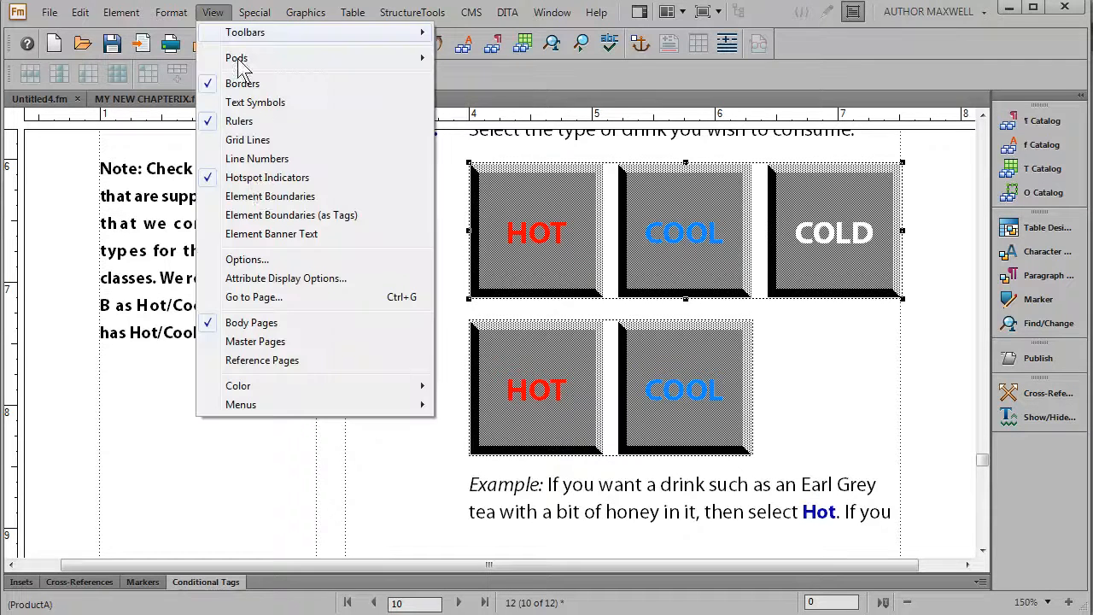
left_click(262, 362)
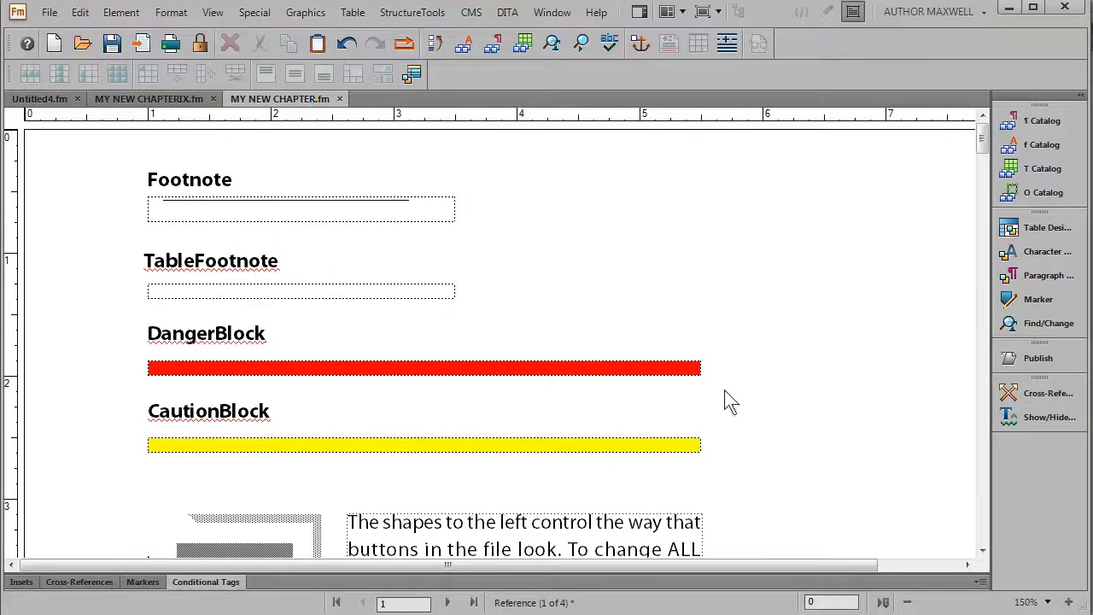
left_click(982, 552)
left_click(983, 551)
left_click(983, 552)
left_click(983, 551)
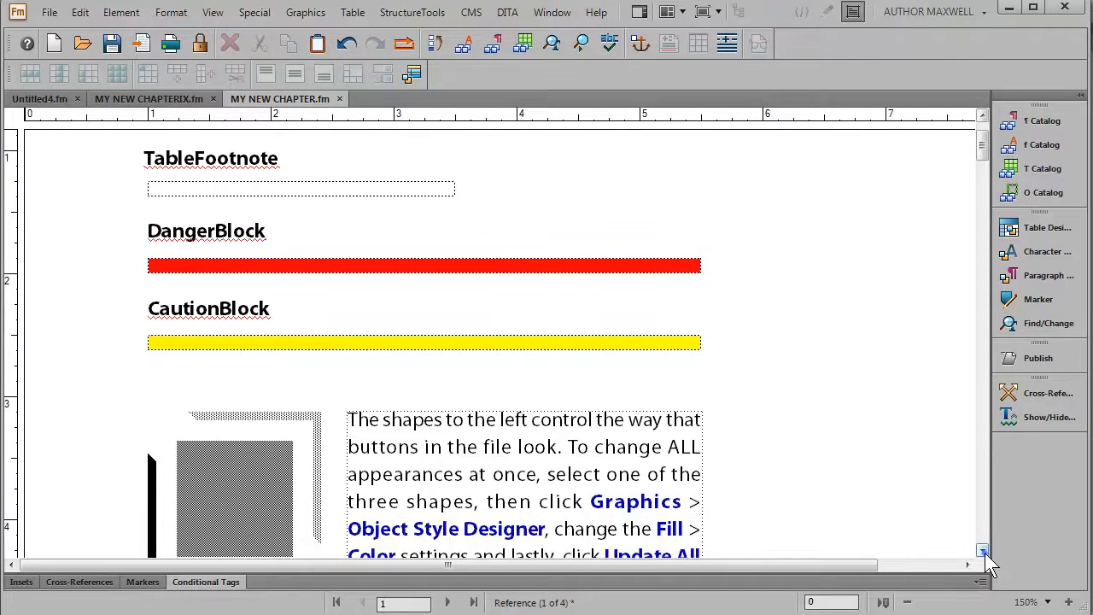
left_click(983, 551)
left_click(983, 551)
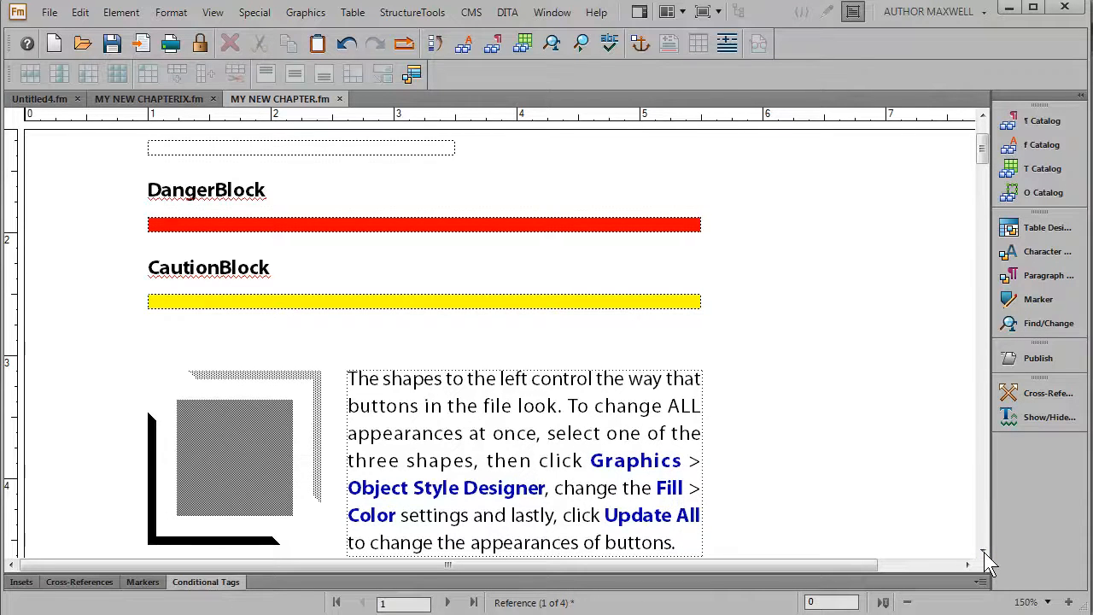
left_click(983, 551)
left_click(983, 552)
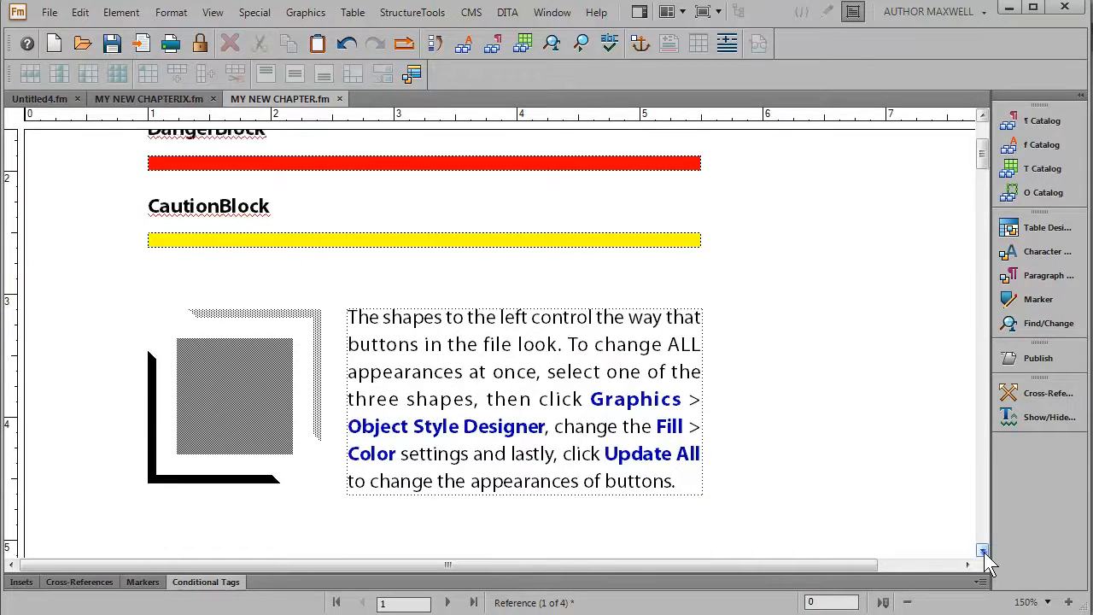
left_click(983, 552)
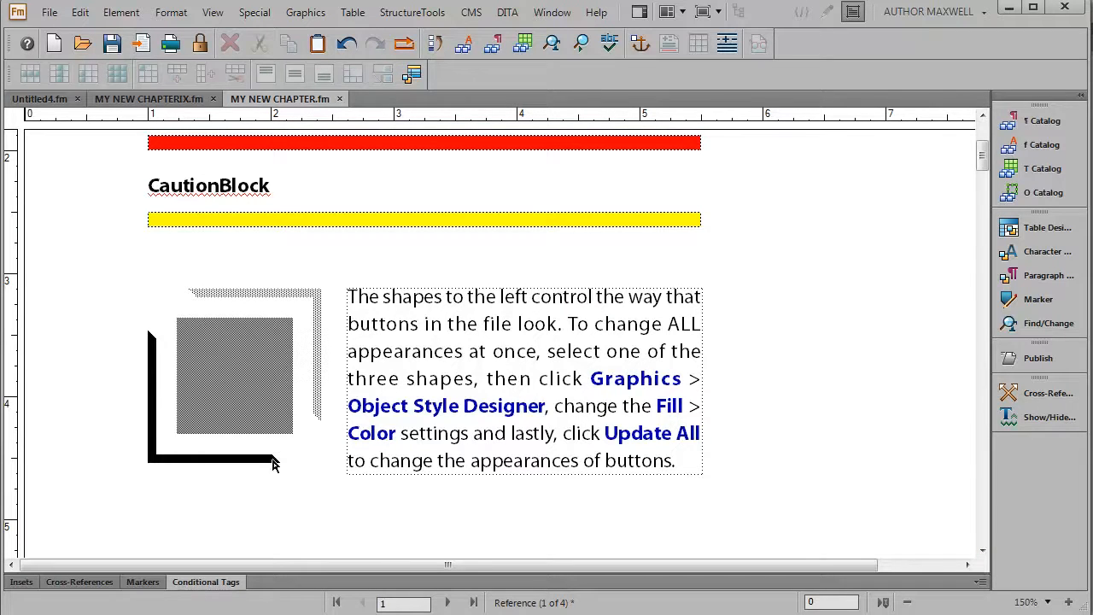
- Inspect the gray square and the light shadow shape with the object style catalog displayed
left_click(219, 387)
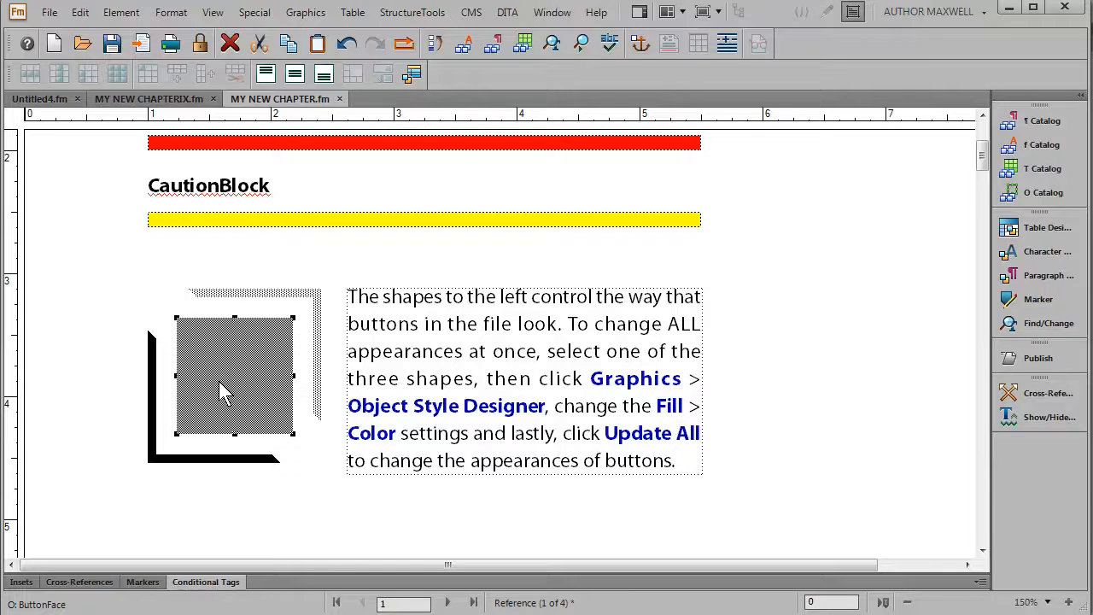
left_click(1052, 198)
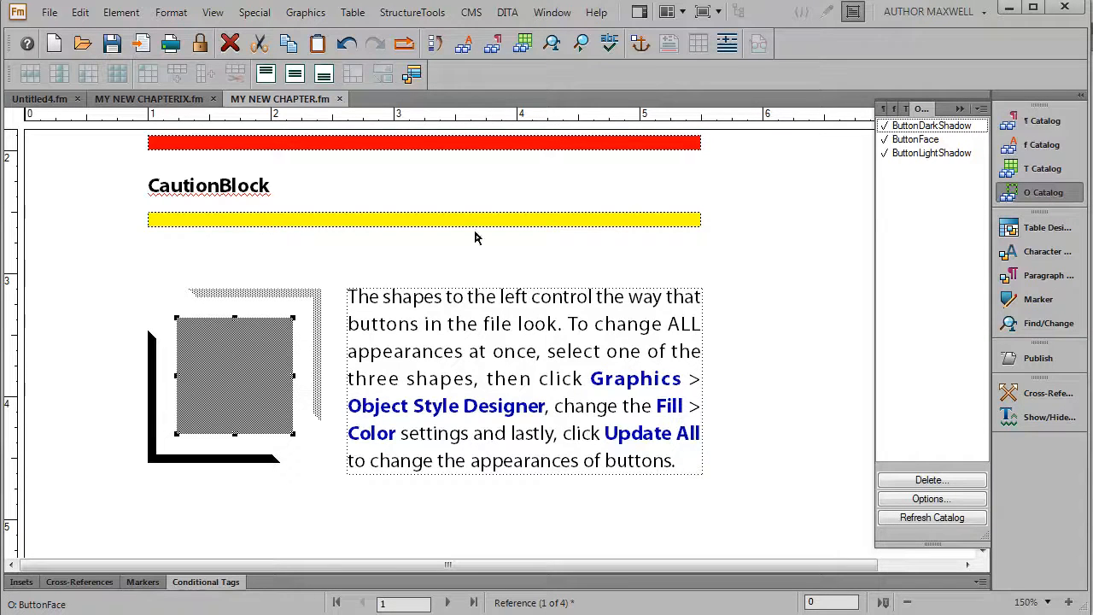
left_click(322, 351)
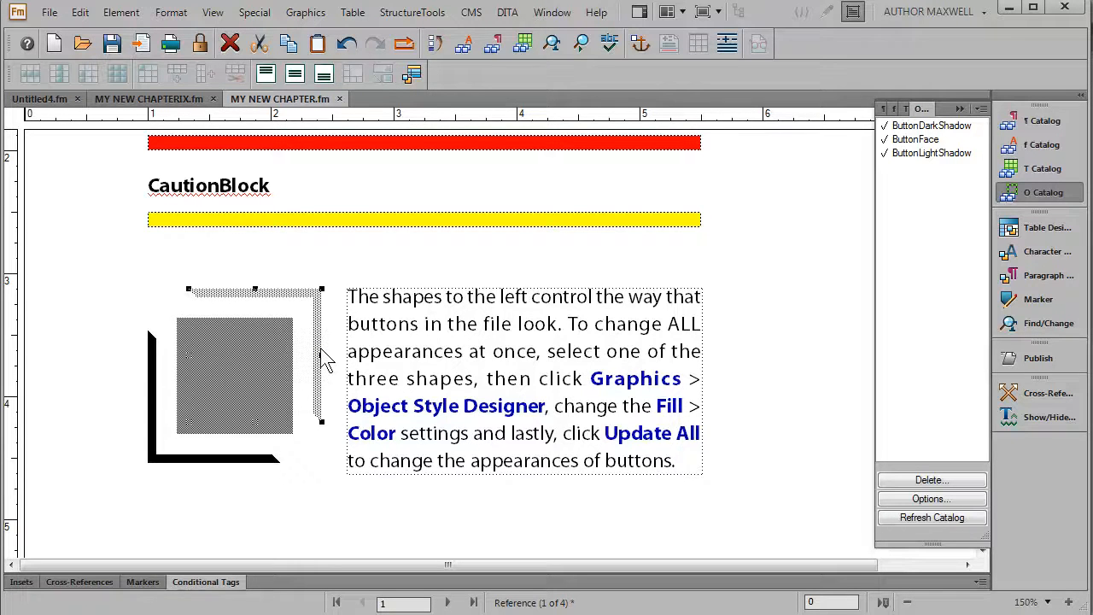
- Return to the body pages and examine the drink buttons below Step 5 on page 10
left_click(212, 13)
left_click(246, 319)
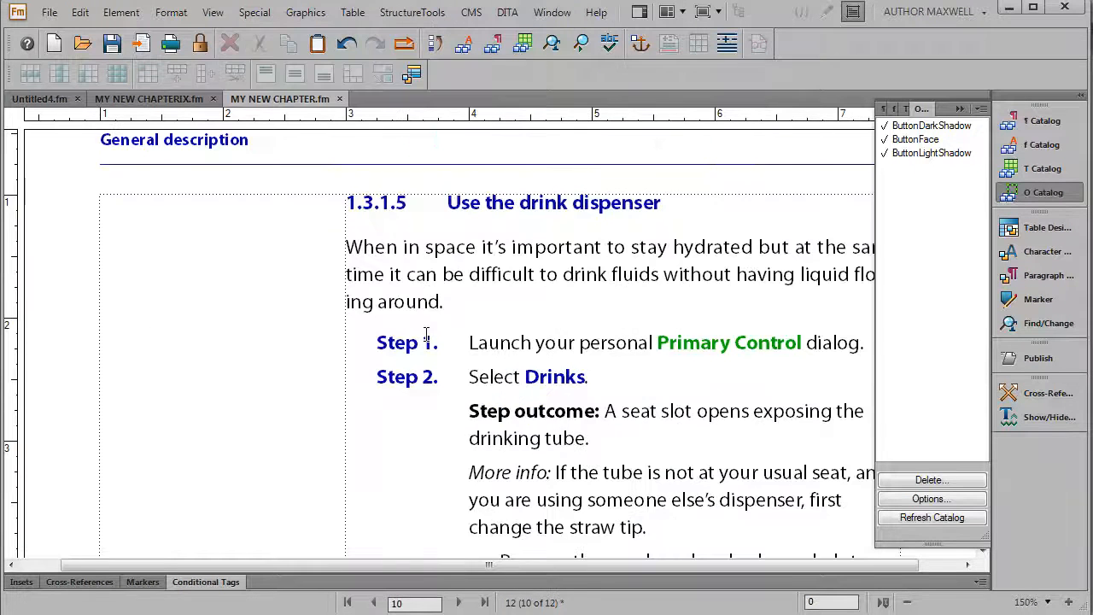
scroll(638, 460, "down", 1)
scroll(638, 460, "down", 10)
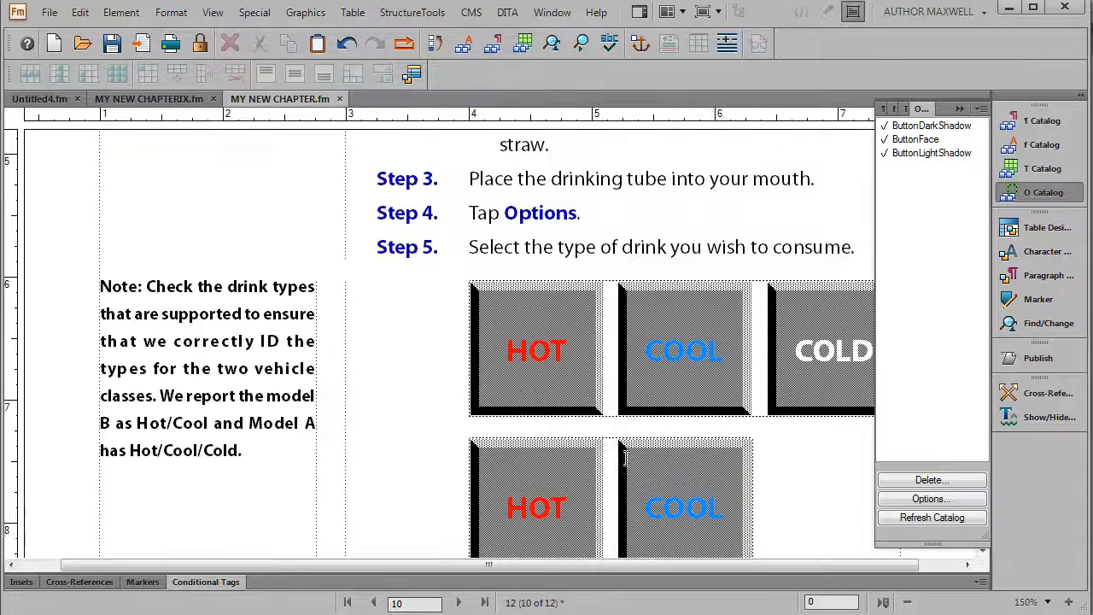
scroll(615, 341, "down", 2)
triple_click(602, 215)
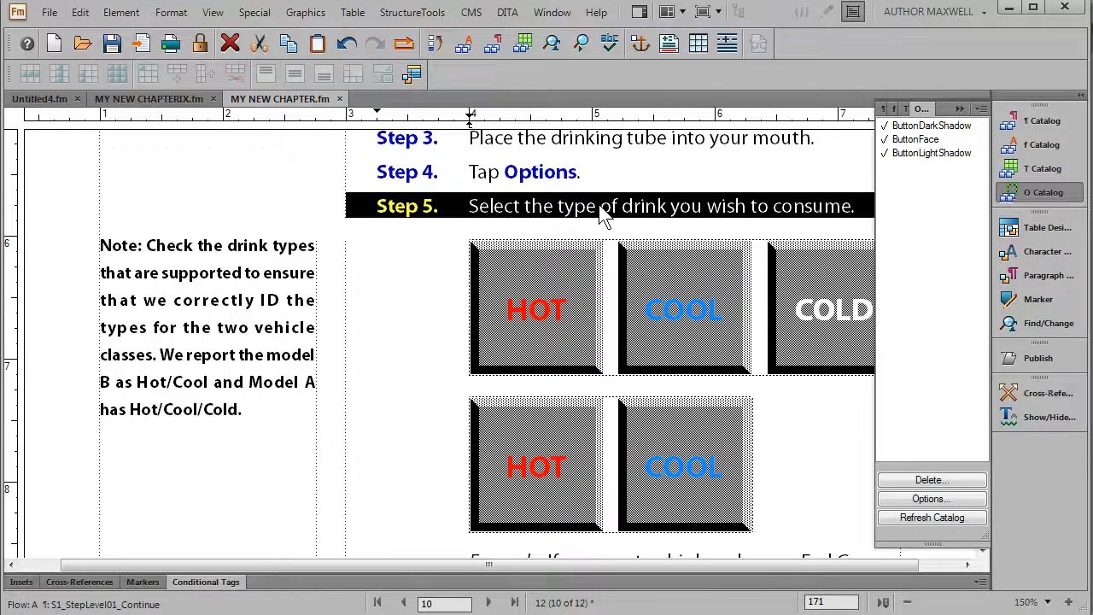
- Open the Object Style Designer for the light shadow shape on the reference page, keeping the button shapes uncovered
left_click(213, 14)
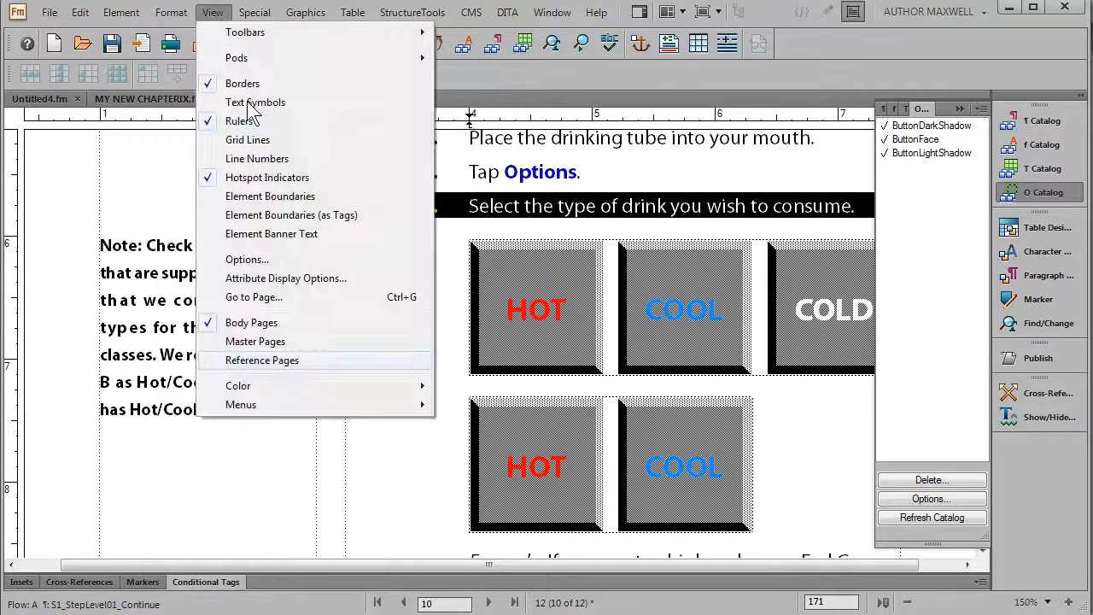
left_click(262, 361)
scroll(281, 384, "down", 2)
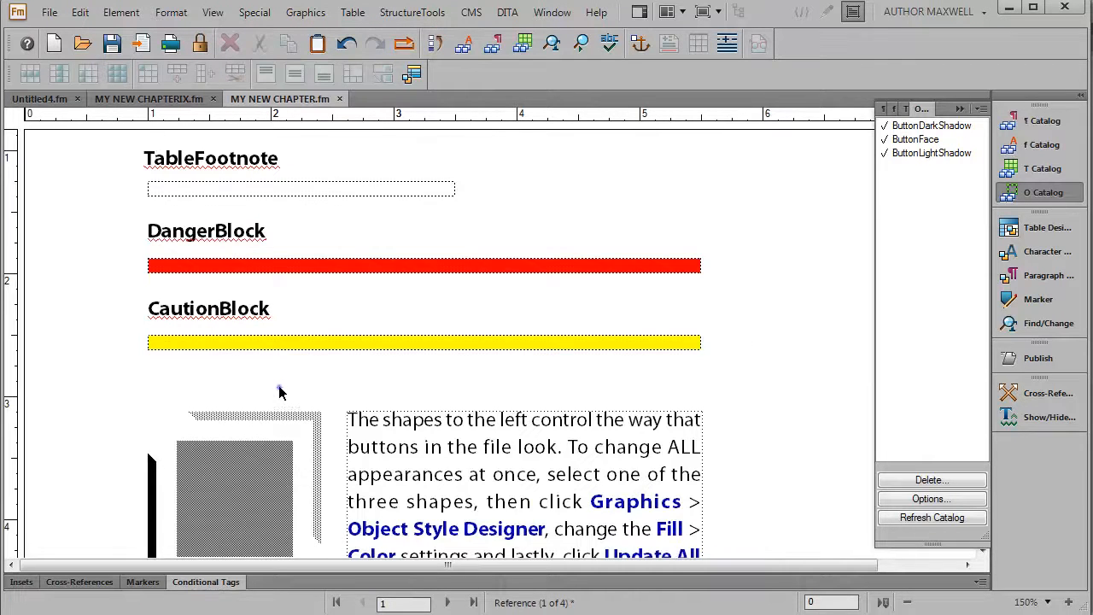
scroll(279, 393, "down", 3)
scroll(276, 403, "down", 1)
left_click(322, 325)
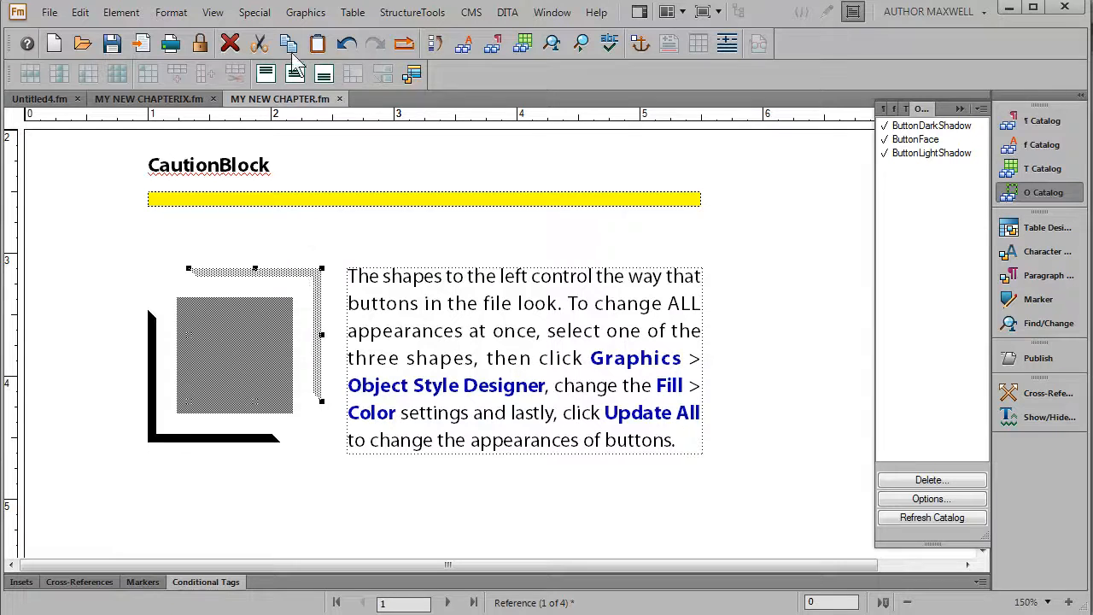
left_click(299, 13)
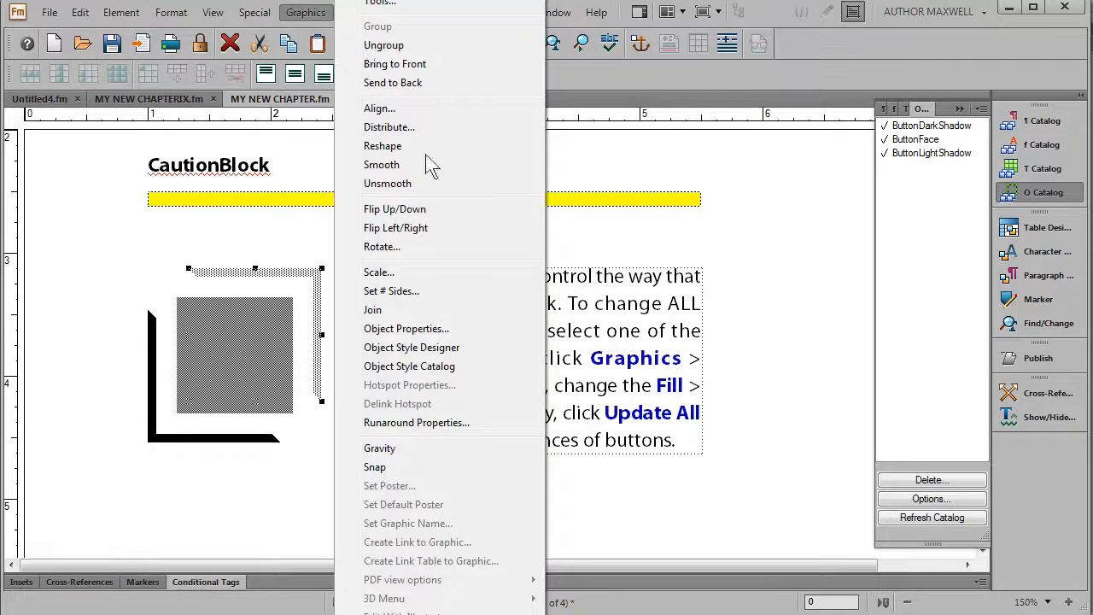
left_click(445, 349)
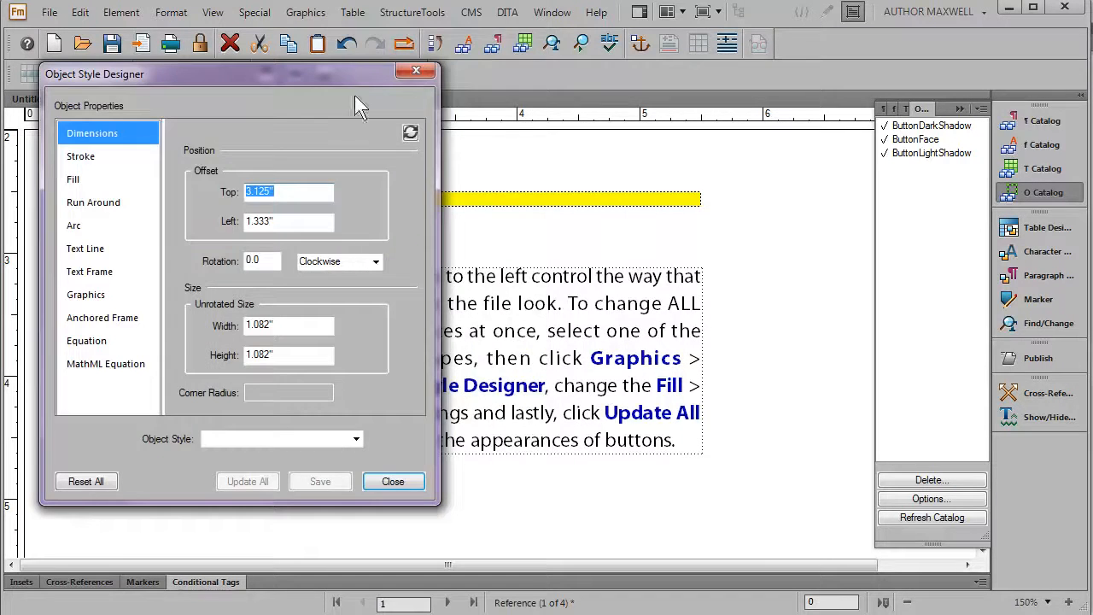
left_click_drag(354, 76, 775, 98)
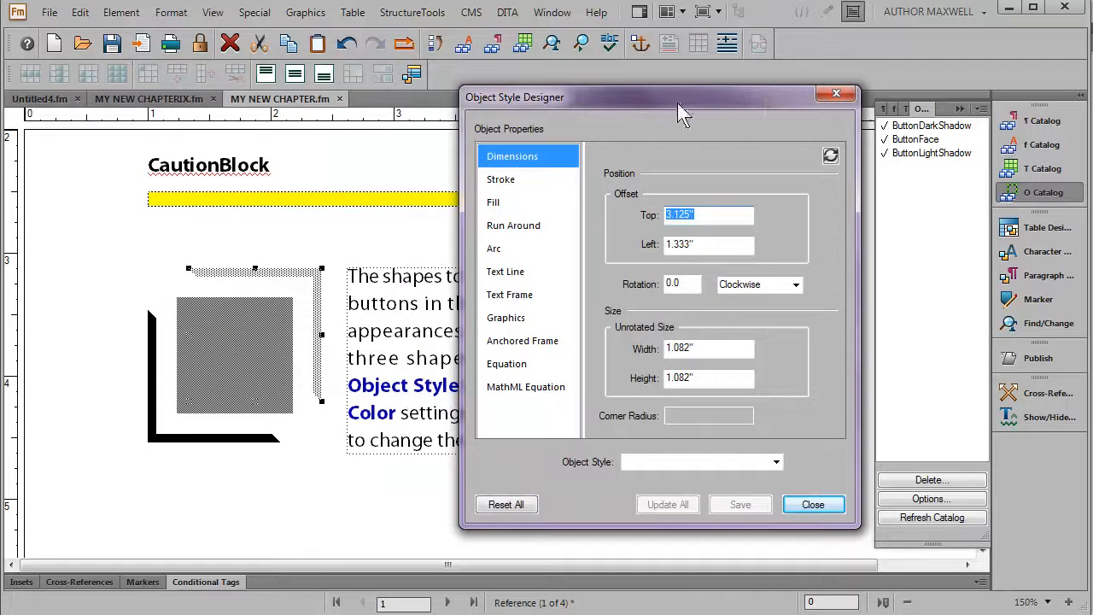
- Load the ButtonLightShadow object style's fill properties in the Object Style Designer
left_click(505, 204)
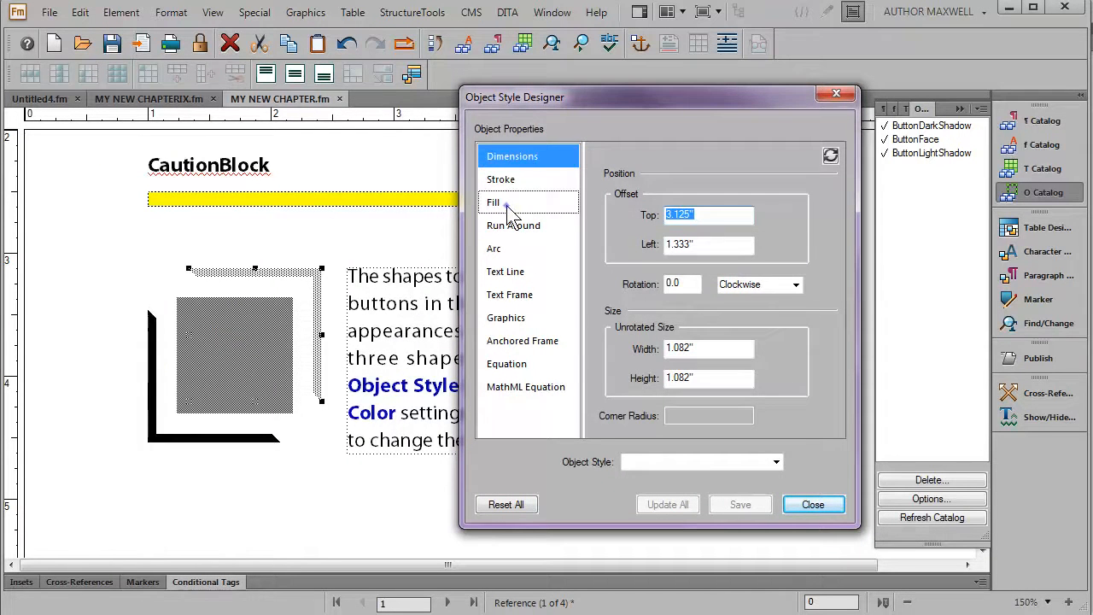
left_click(777, 462)
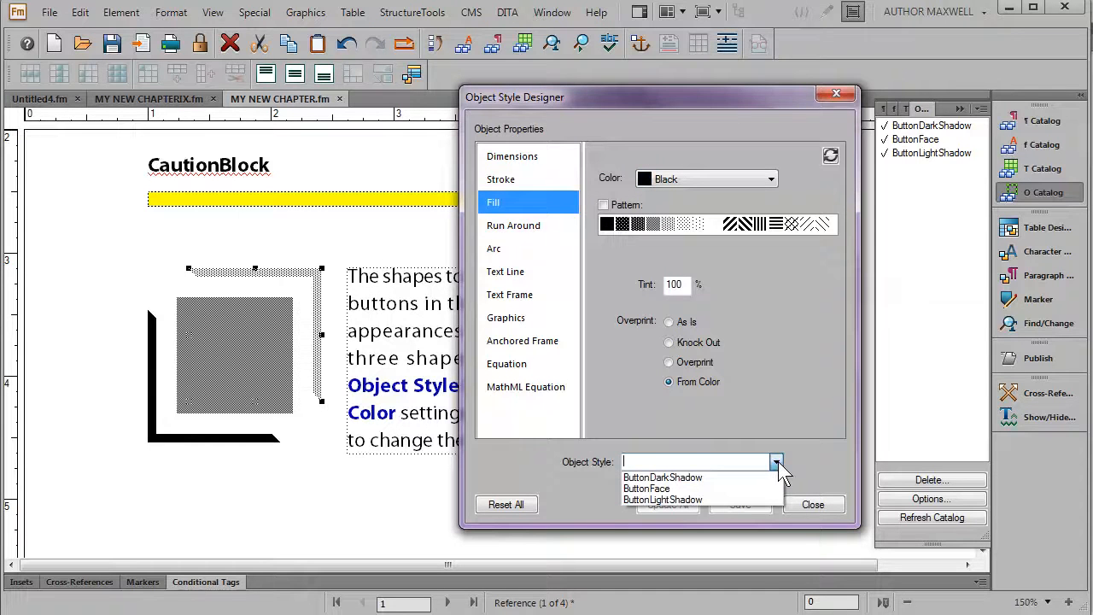
left_click(752, 499)
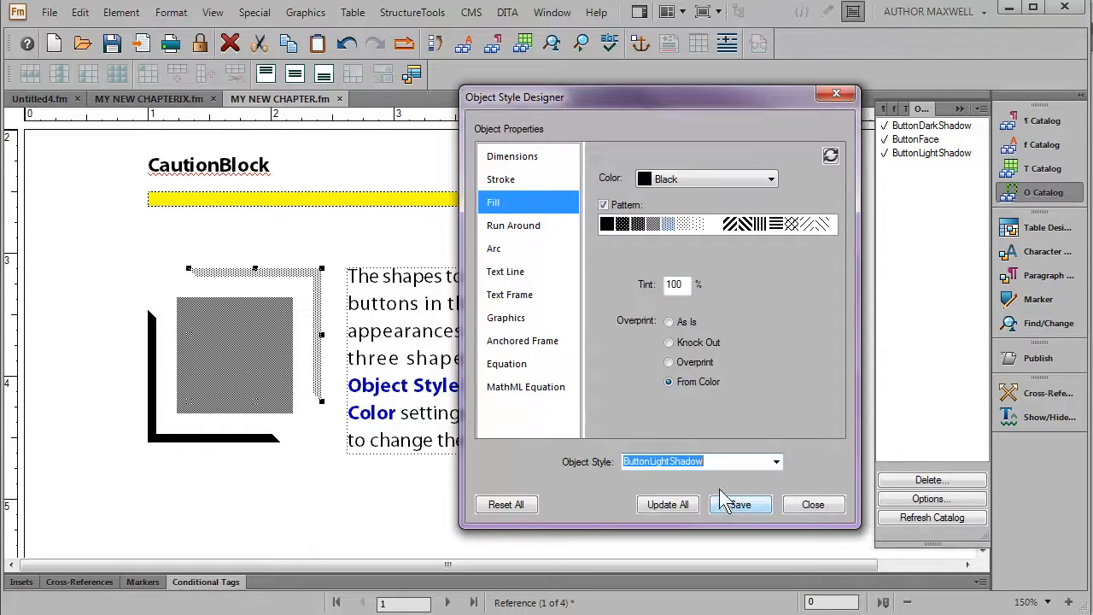
left_click(727, 500)
- Set the ButtonLightShadow fill color to Light Salmon, update all objects with format overrides removed, and close the designer
left_click(772, 180)
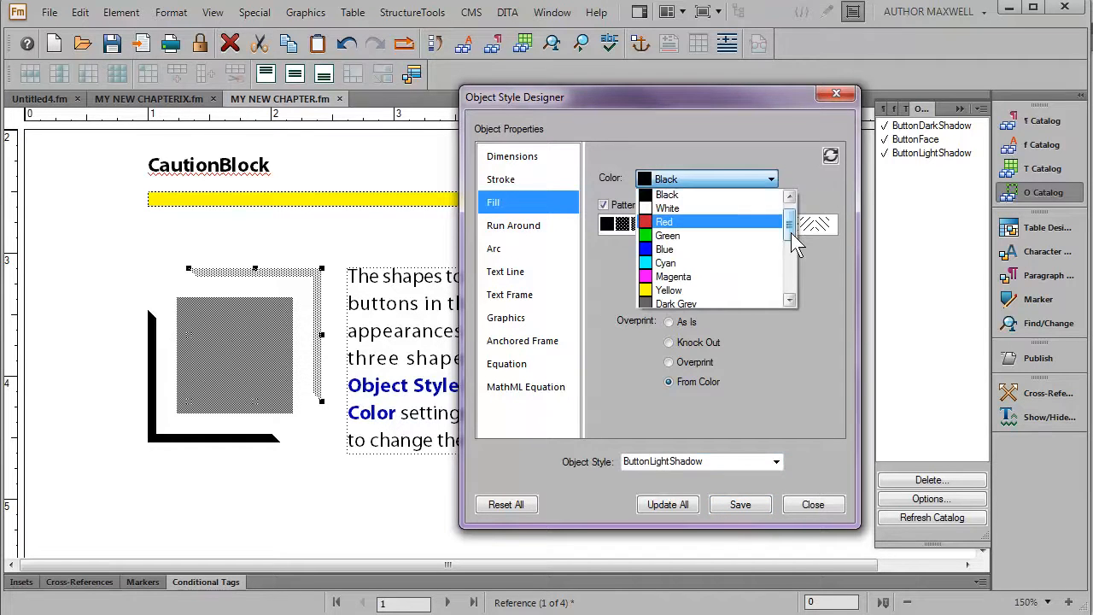
left_click(790, 247)
left_click(723, 267)
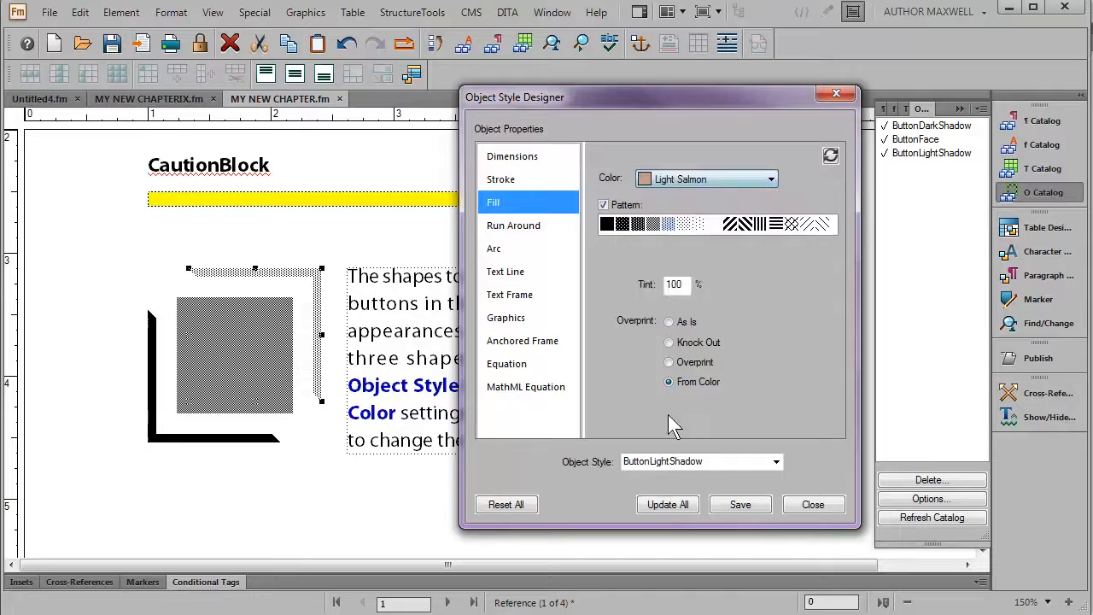
left_click(666, 505)
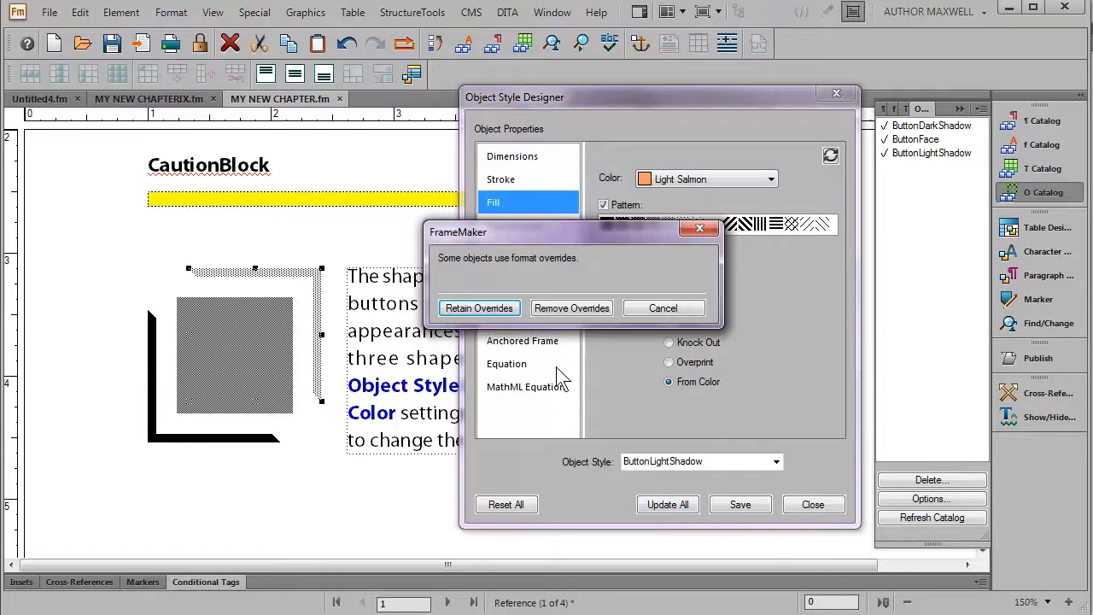
left_click(557, 309)
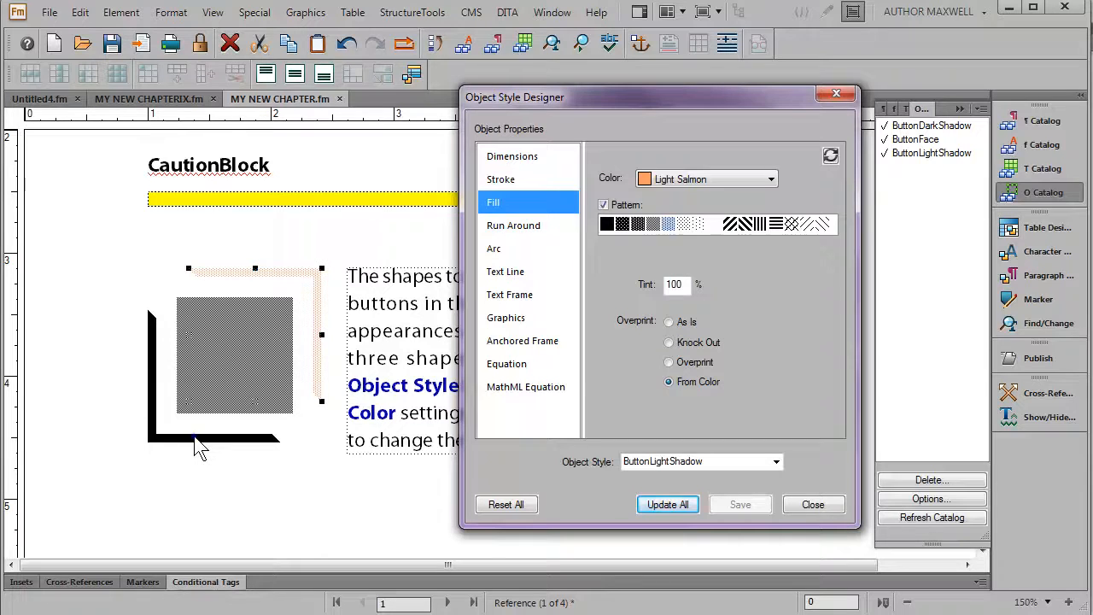
left_click(814, 506)
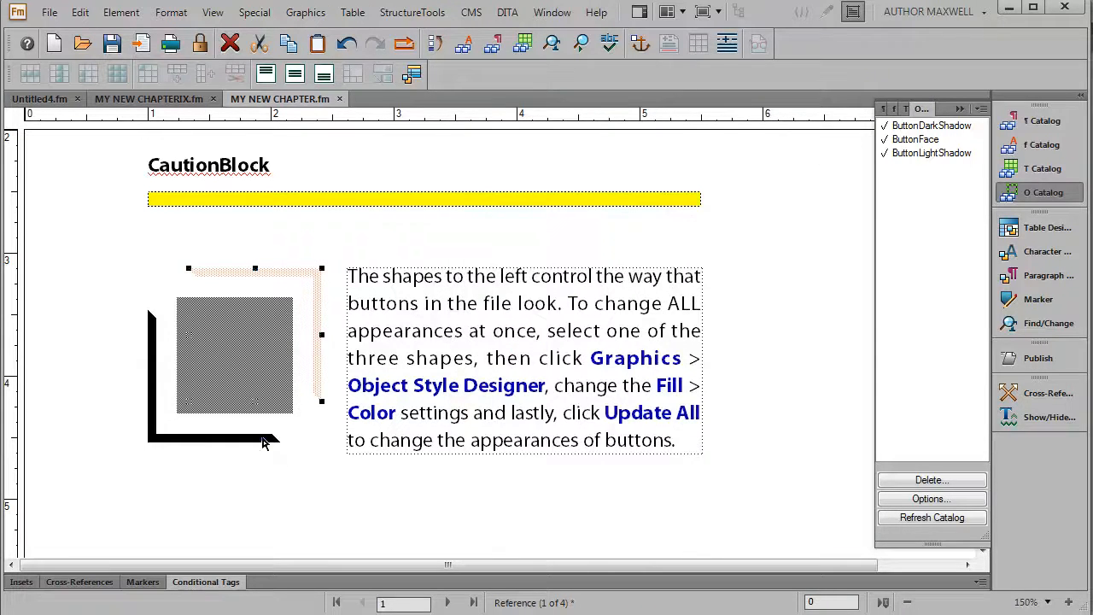
- Open the Object Style Designer for the dark shadow shape on the reference page, keeping the button shapes uncovered
left_click(263, 442)
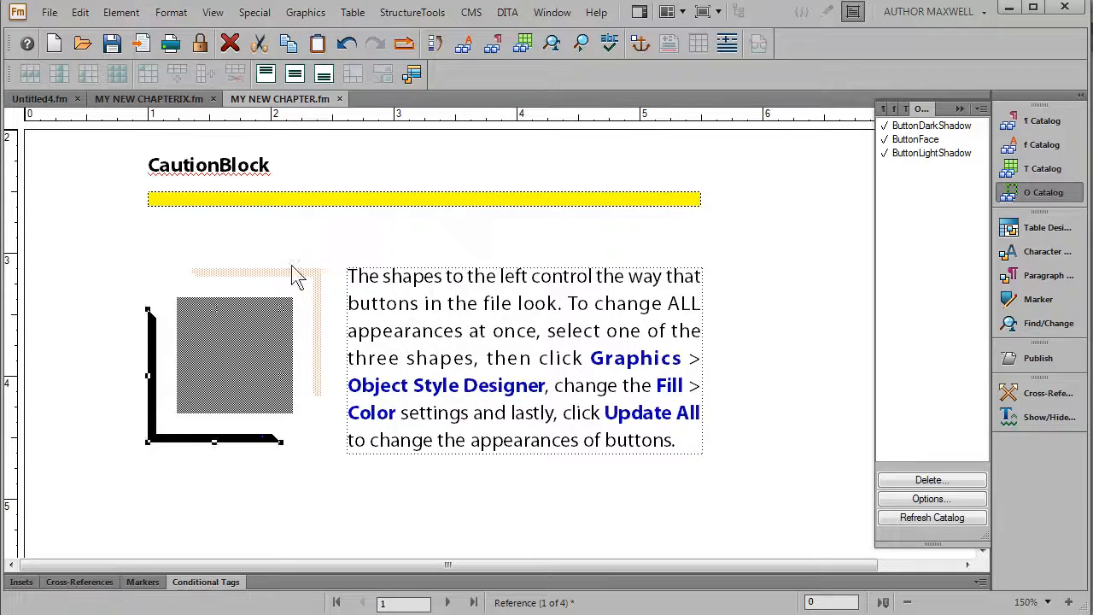
left_click(305, 12)
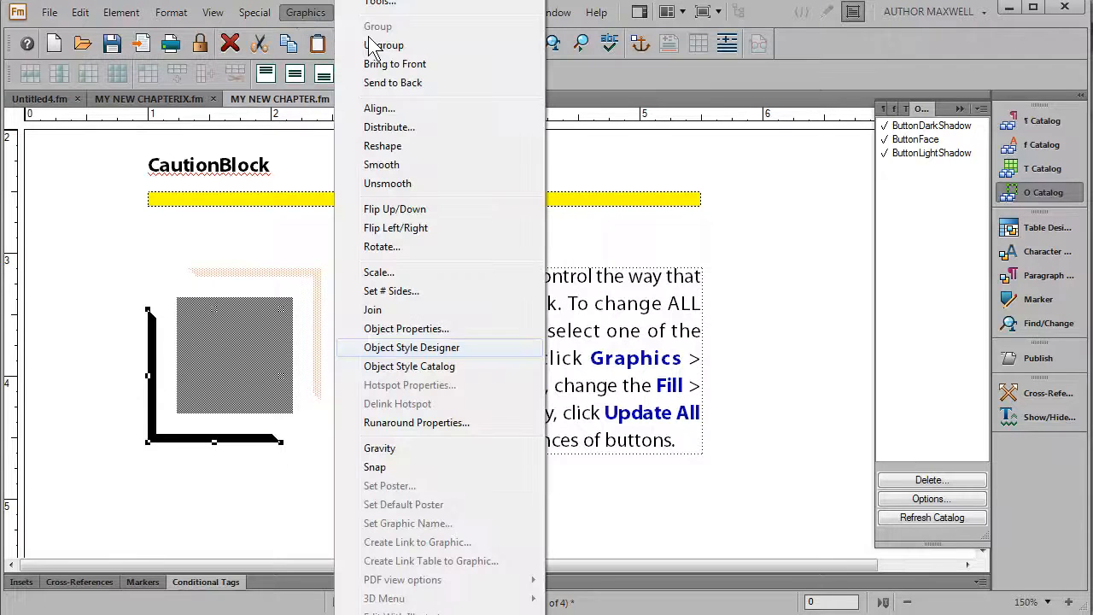
left_click(448, 348)
left_click_drag(338, 76, 706, 103)
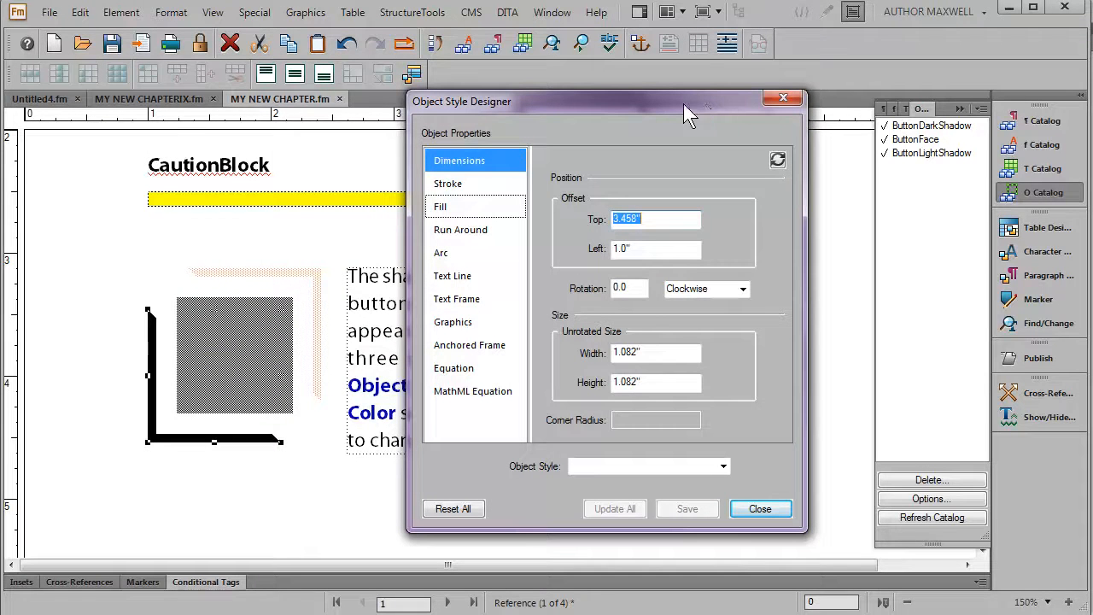
- Show the fill properties in the Object Style Designer and load the ButtonDarkShadow object style
left_click(453, 209)
left_click(655, 188)
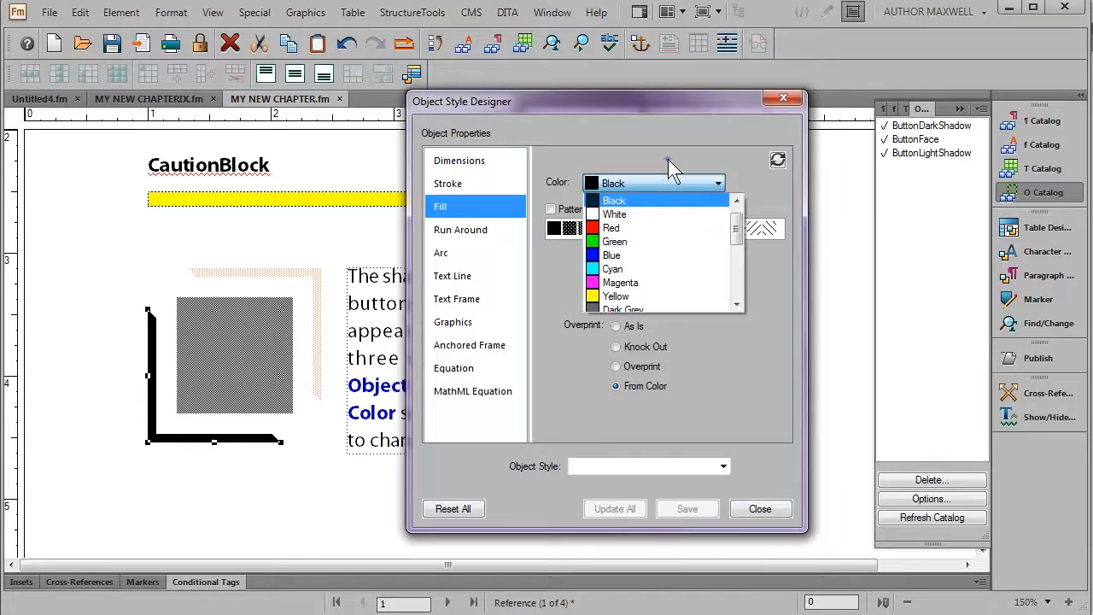
left_click(668, 159)
left_click(721, 466)
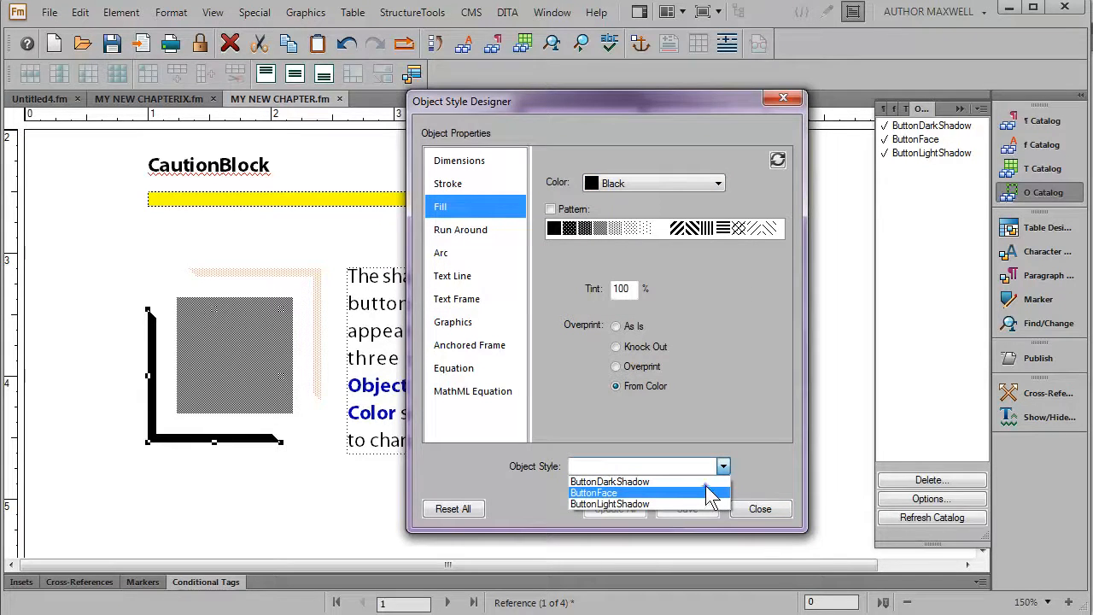
left_click(707, 482)
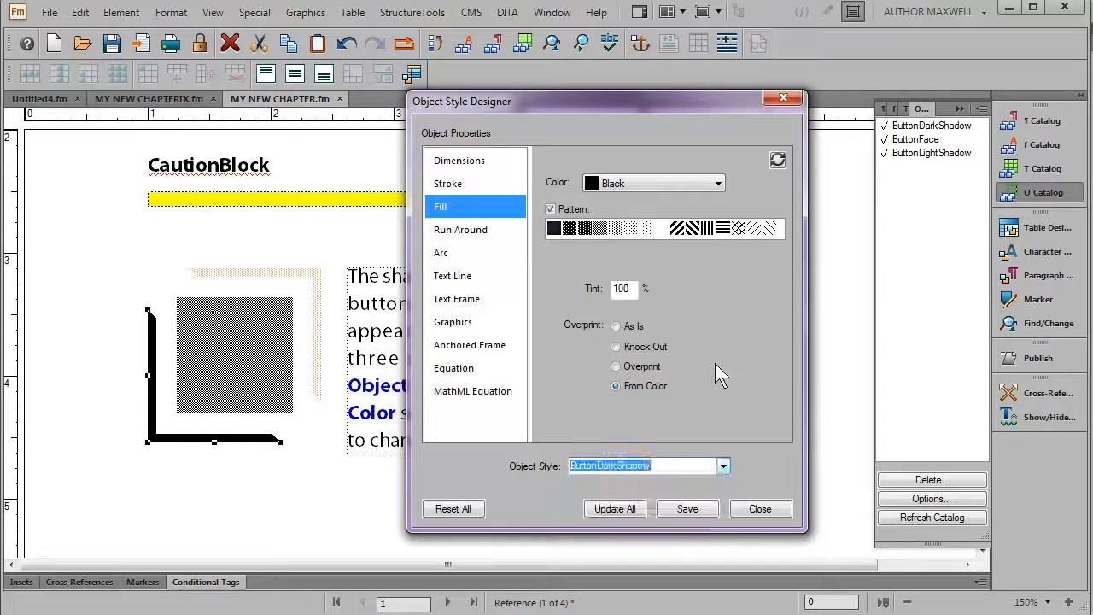
- Set the ButtonDarkShadow fill color to Olive, update all objects with format overrides removed, close the designer, and deselect the shape
left_click(717, 184)
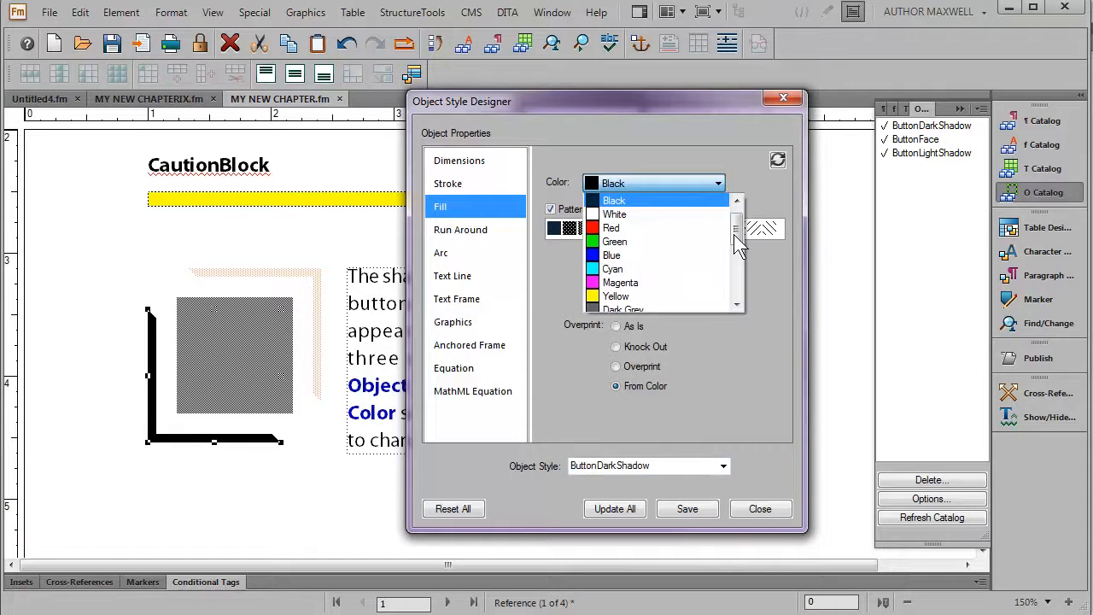
left_click(736, 286)
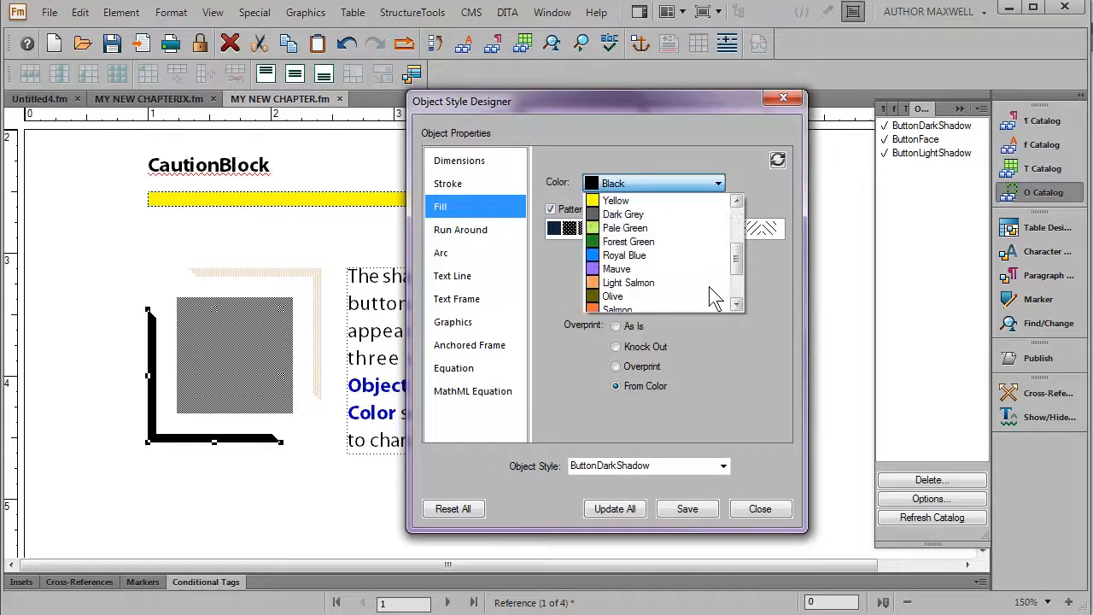
left_click(645, 298)
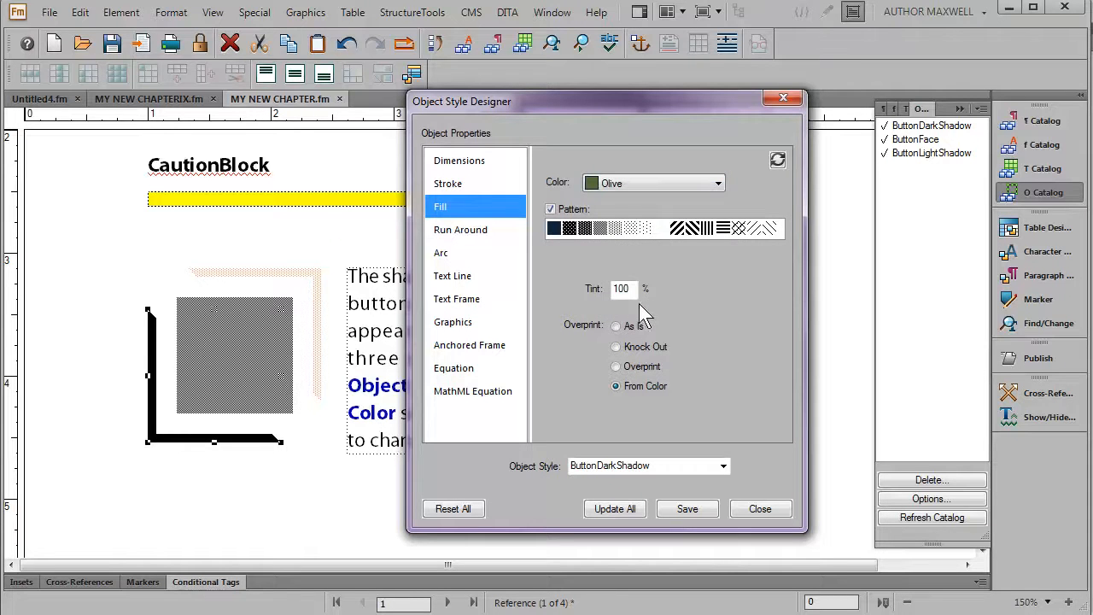
left_click(615, 509)
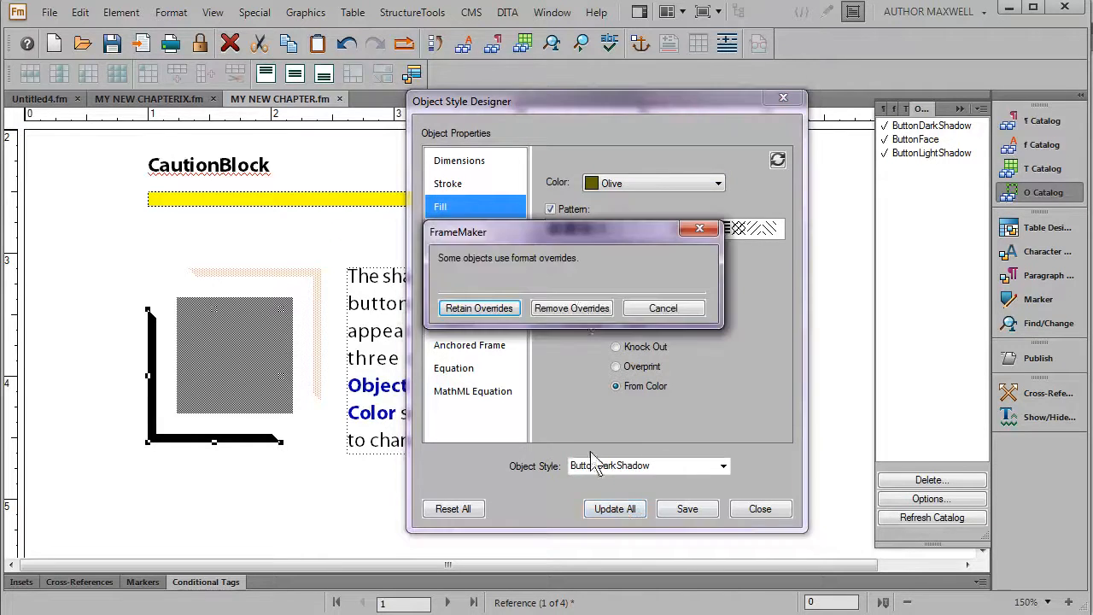
left_click(582, 309)
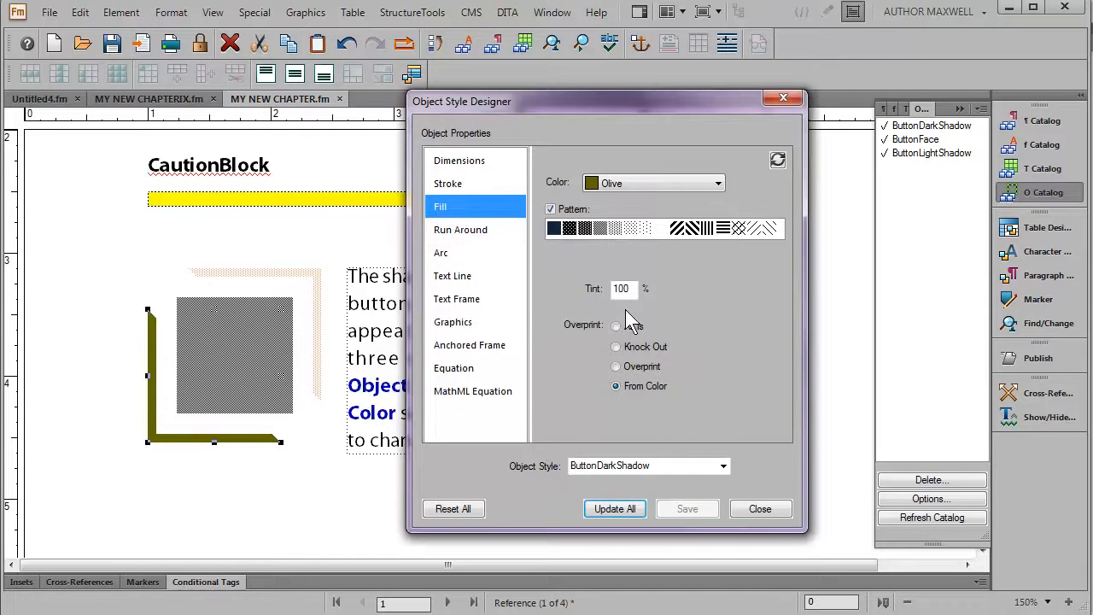
left_click(759, 510)
left_click(415, 508)
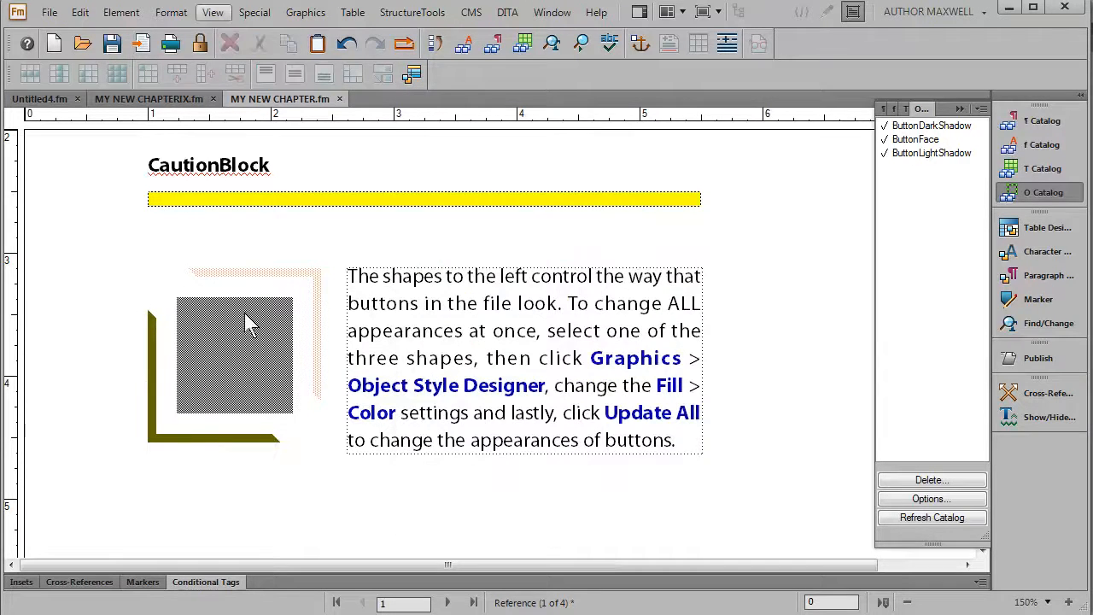
- Switch back to the body pages and check the shadow colors of the HOT, COOL and COLD buttons on page 10
left_click(214, 13)
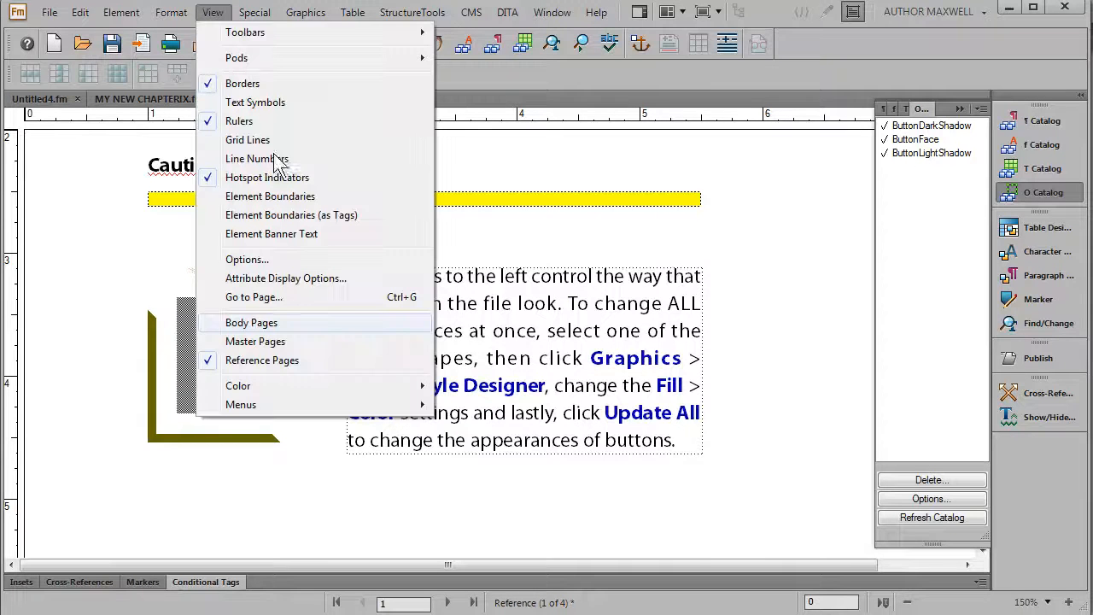
left_click(281, 328)
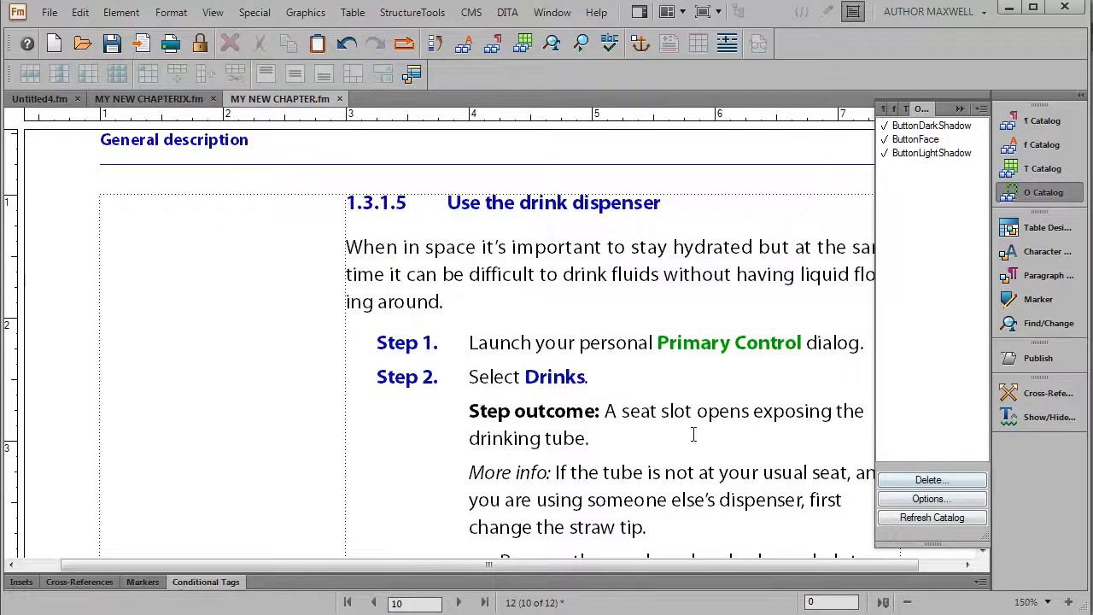
scroll(693, 435, "down", 2)
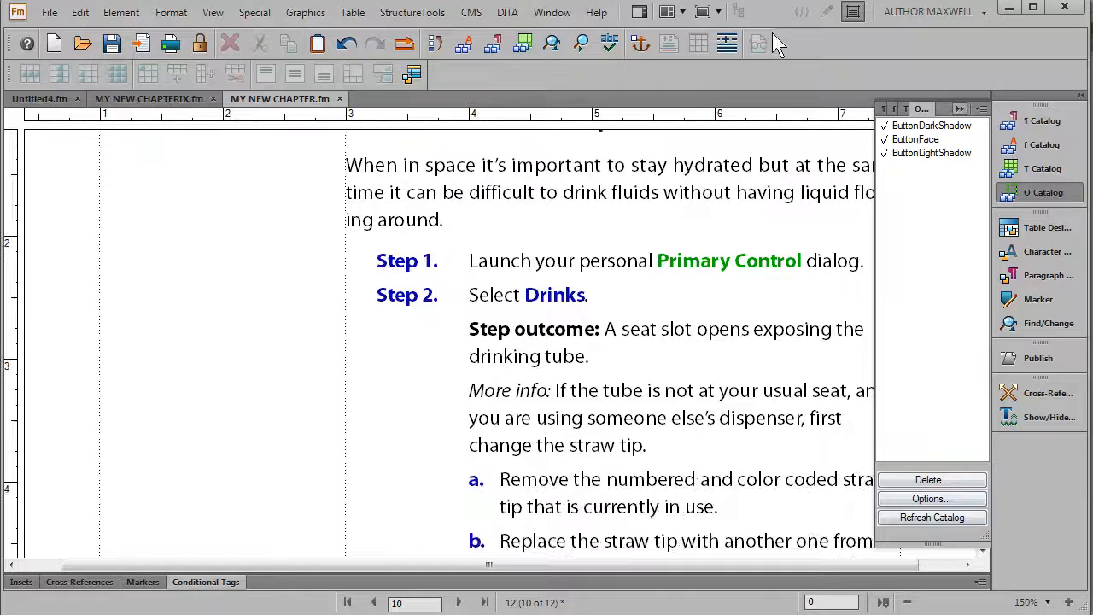
scroll(744, 289, "down", 14)
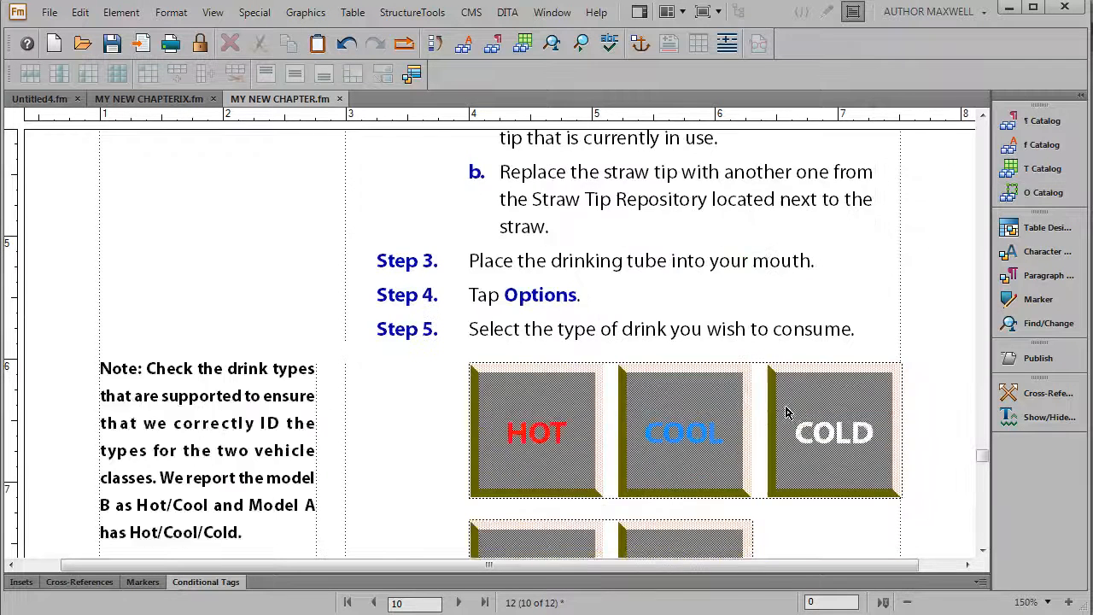